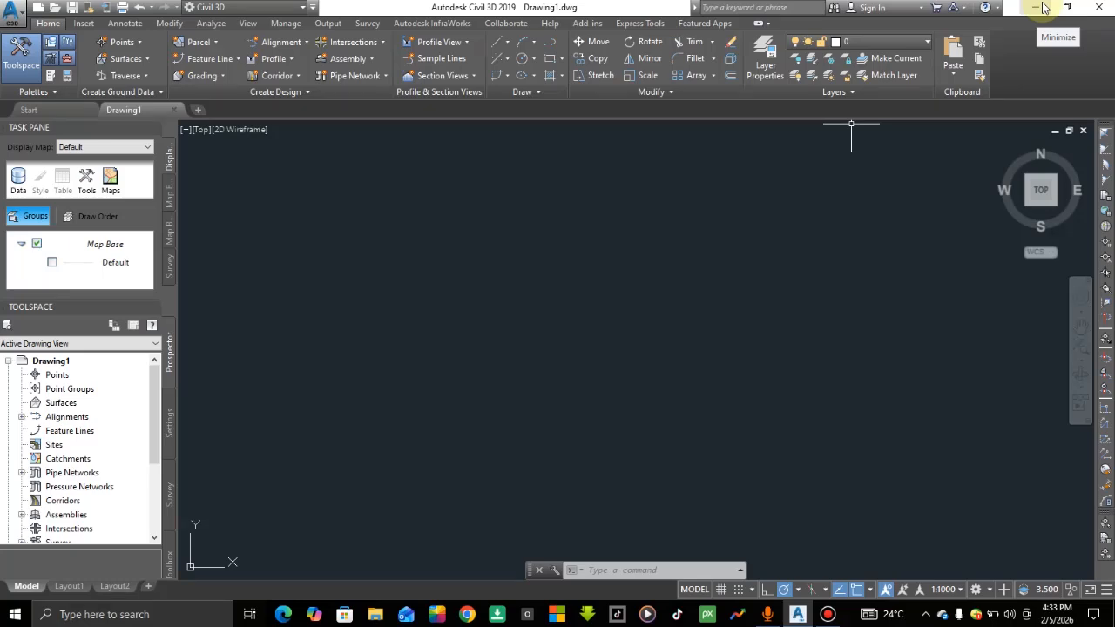
left_click(1044, 8)
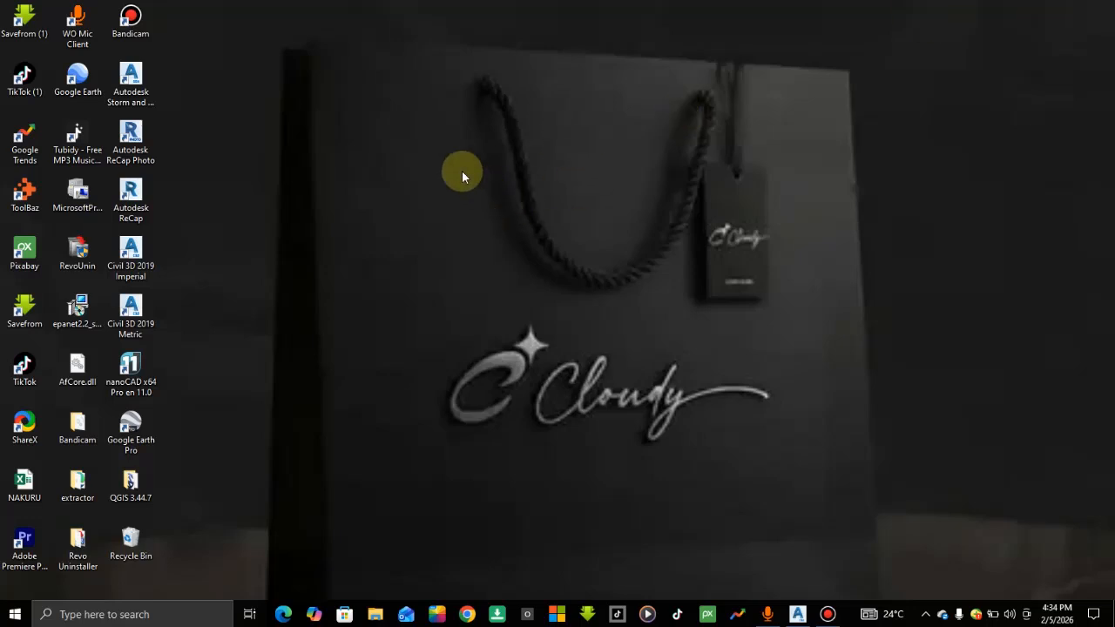
left_click(797, 614)
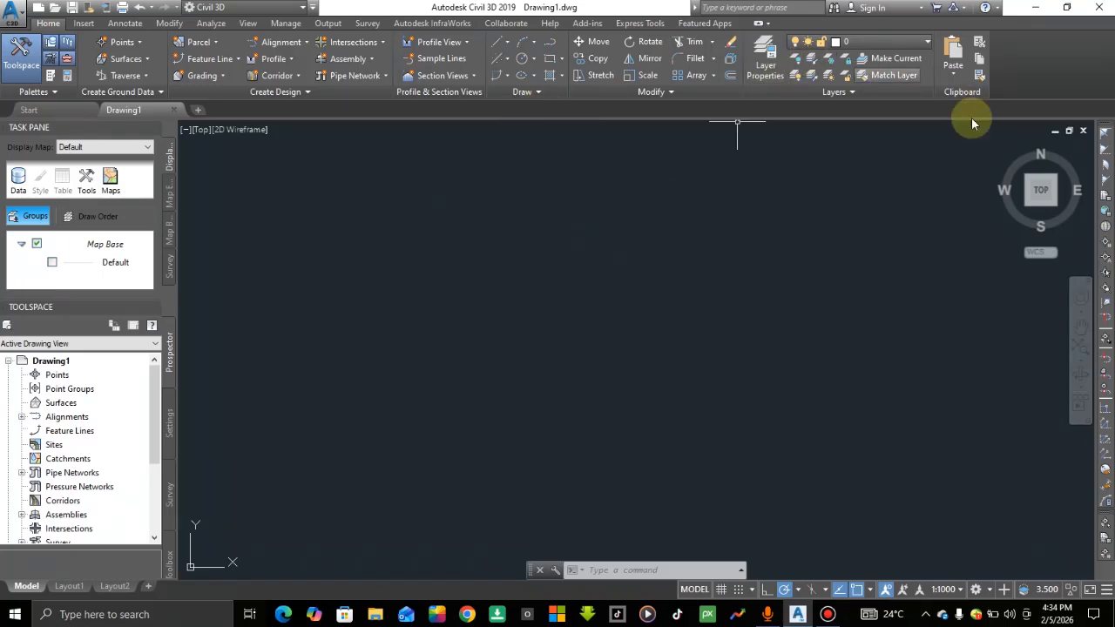
left_click(1036, 8)
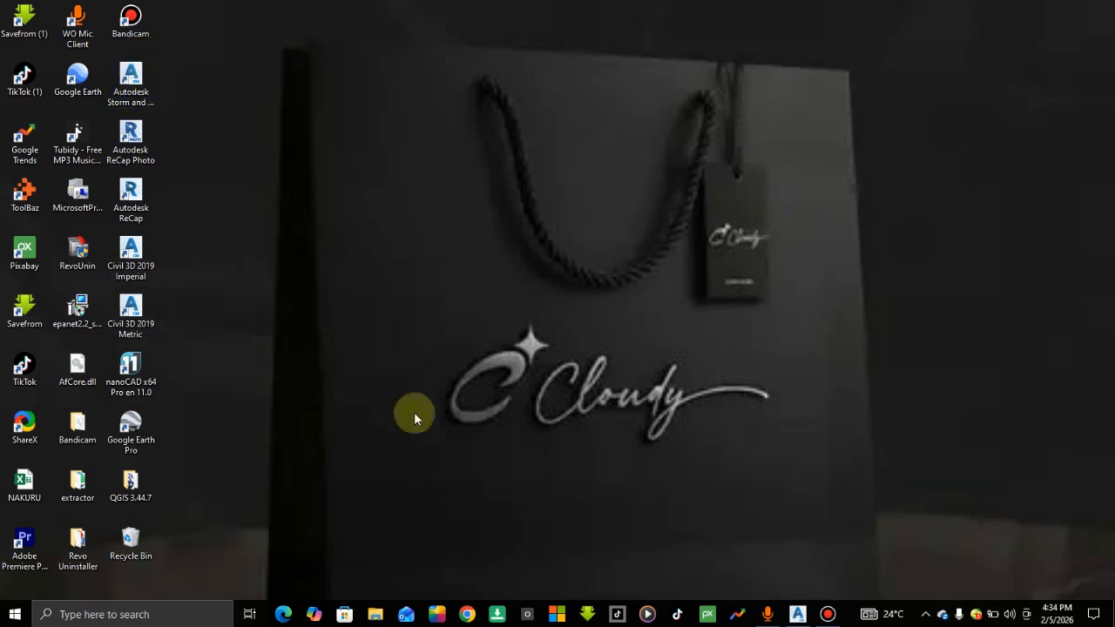
left_click(797, 614)
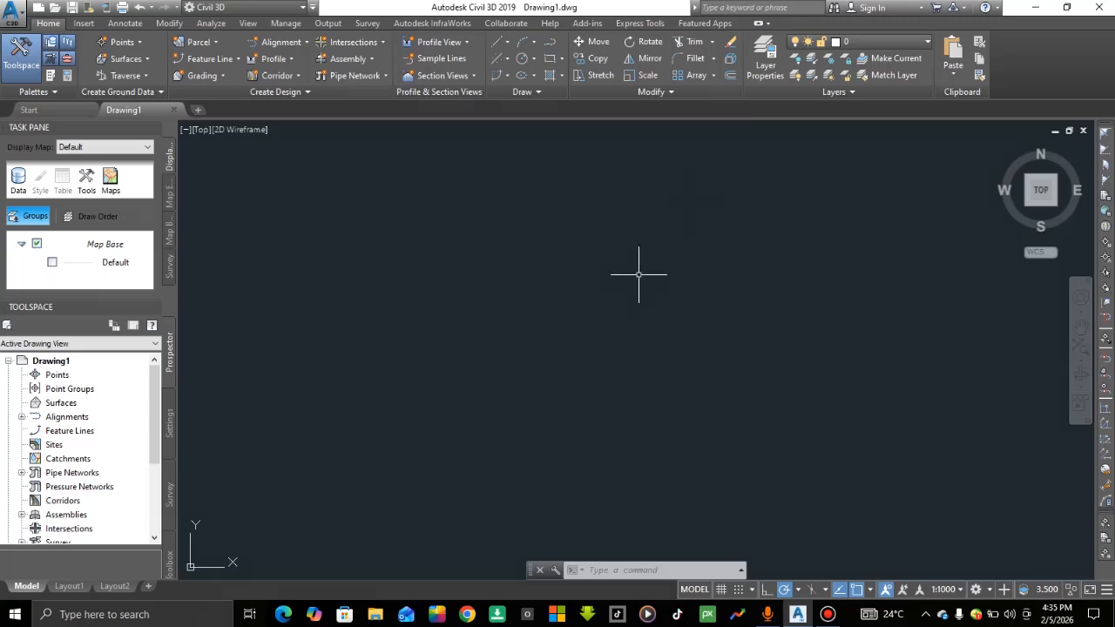
left_click(1036, 7)
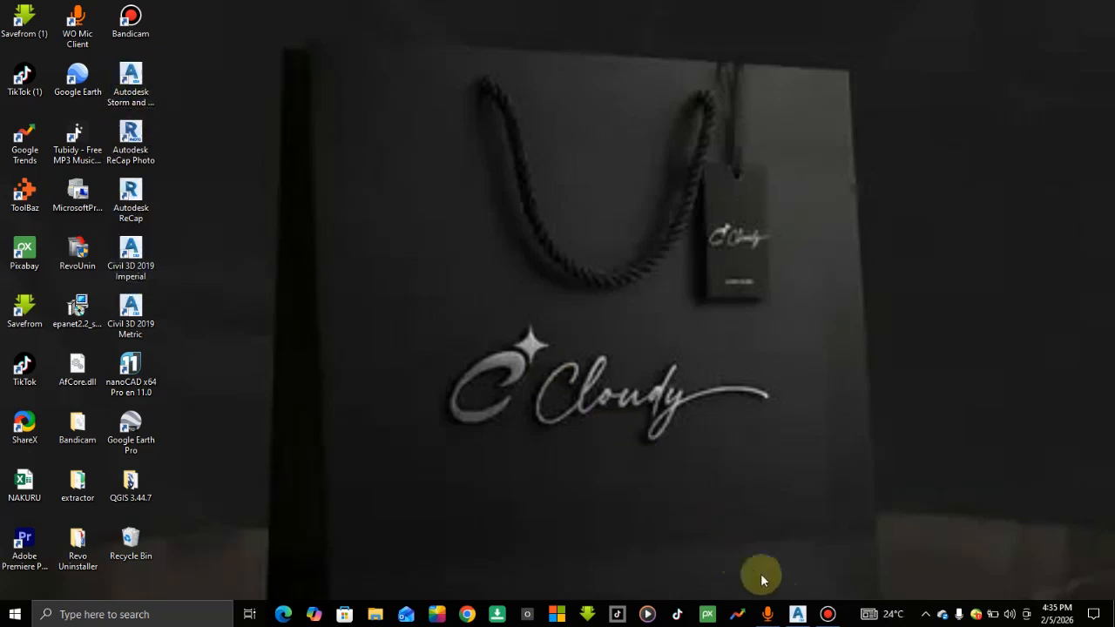
left_click(796, 614)
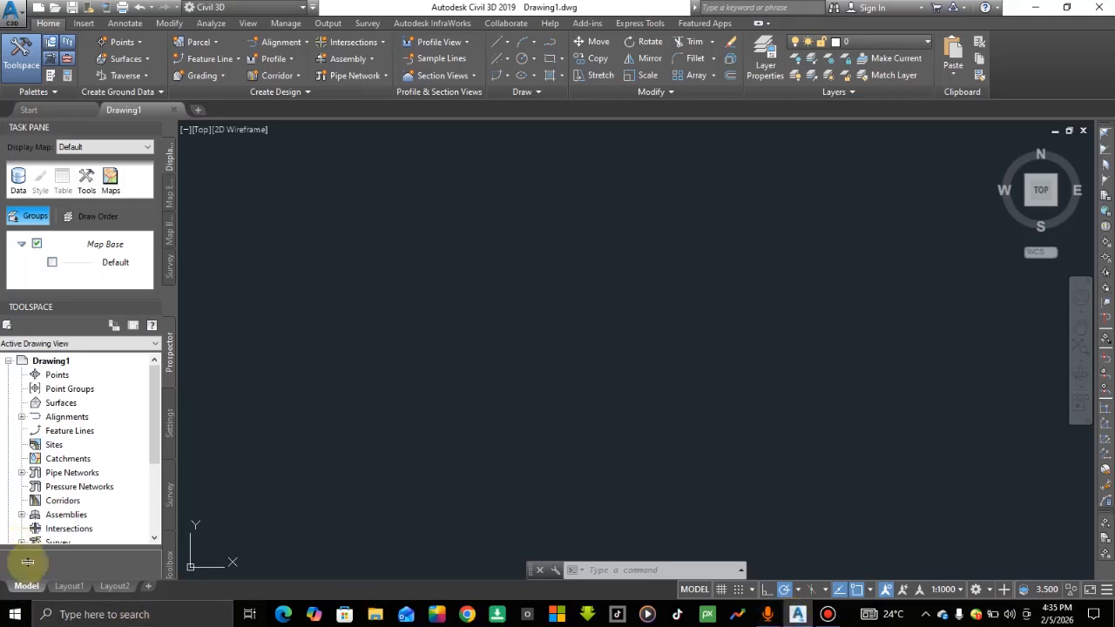
Search the computer for Excel and launch it
left_click(92, 617)
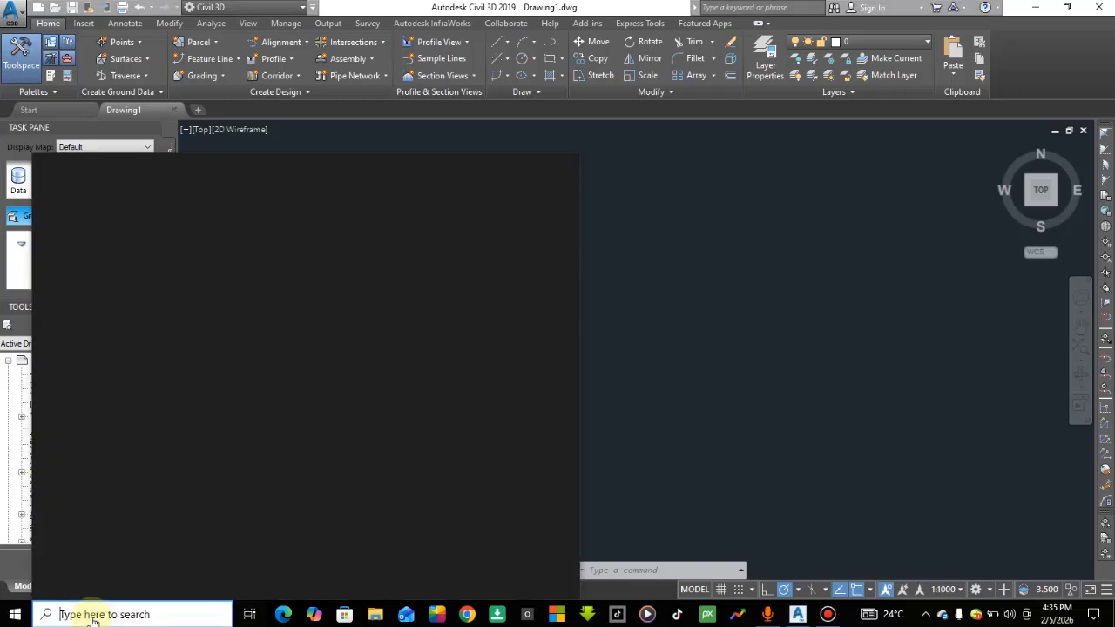
type("EXCE")
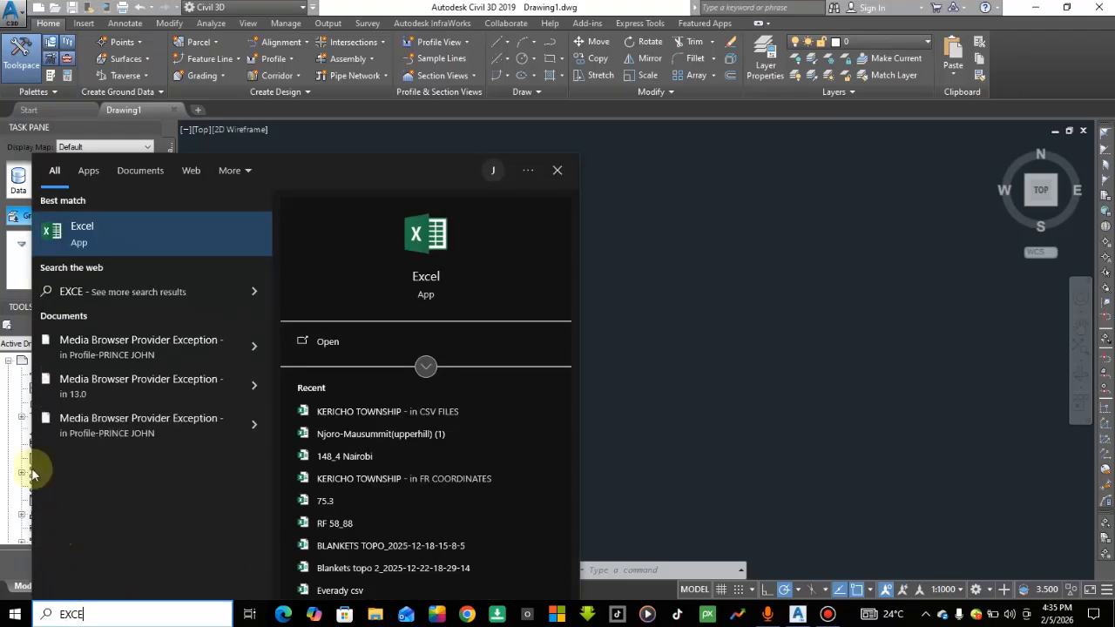
left_click(171, 246)
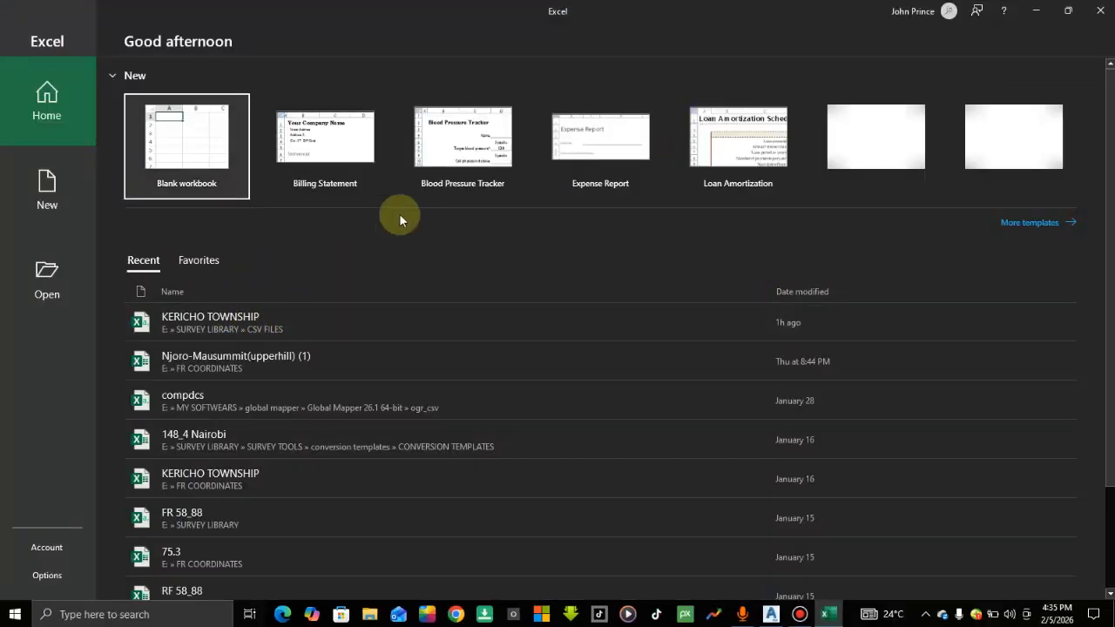
left_click(771, 613)
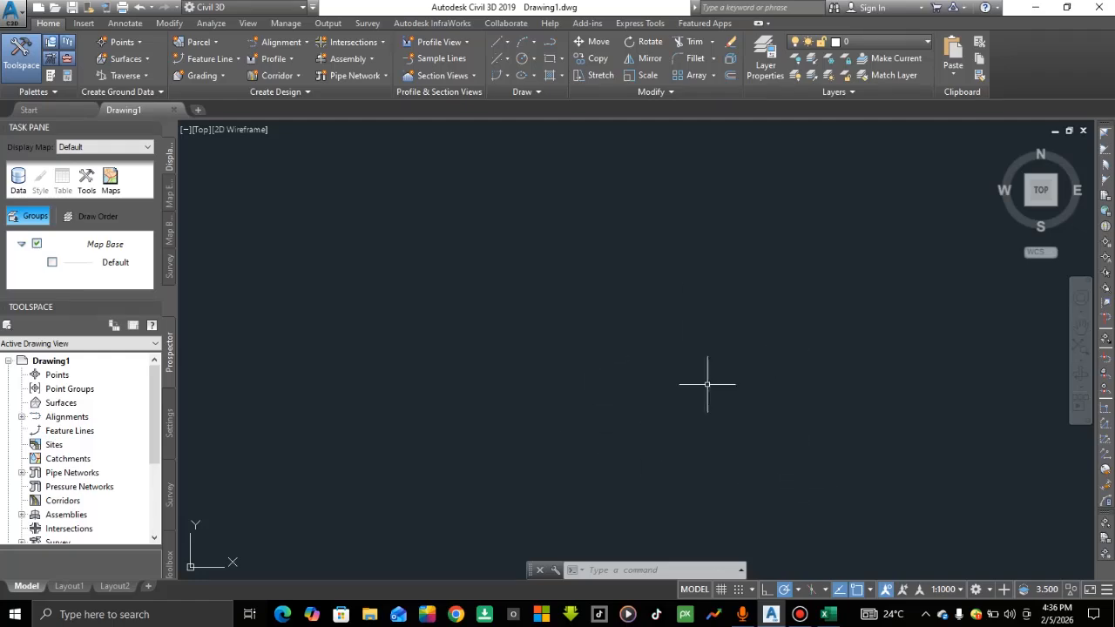
left_click(828, 615)
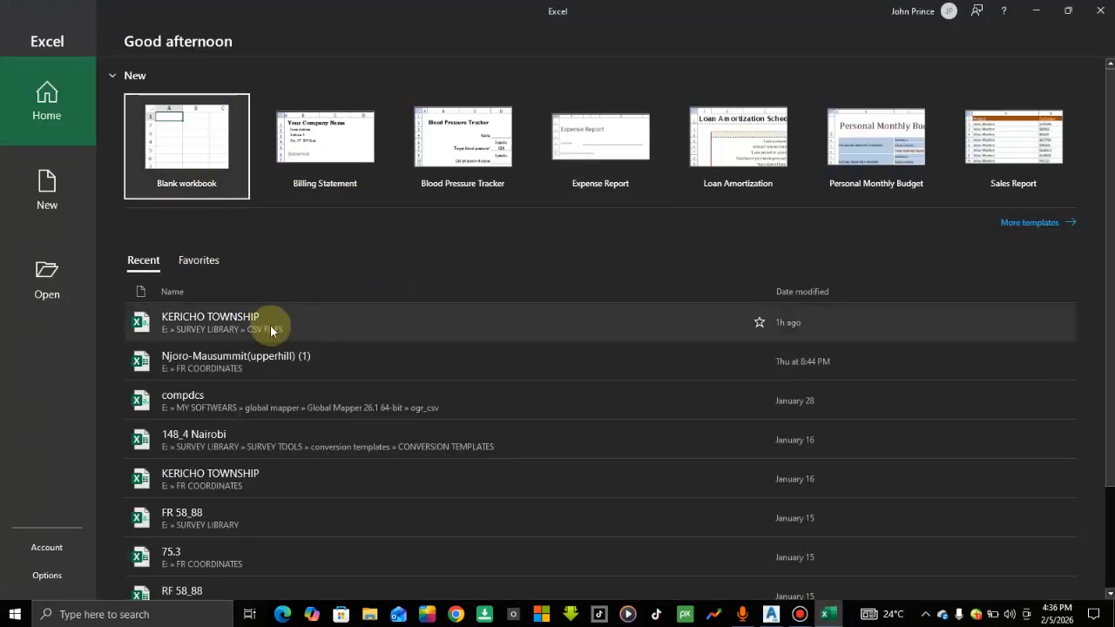
left_click(1033, 10)
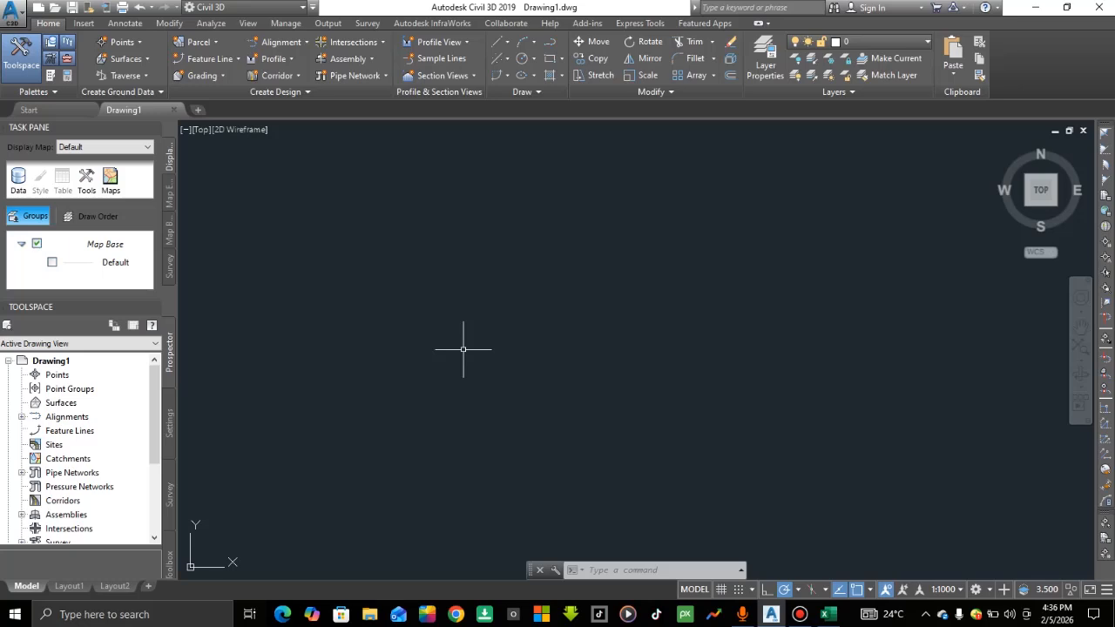
left_click(828, 613)
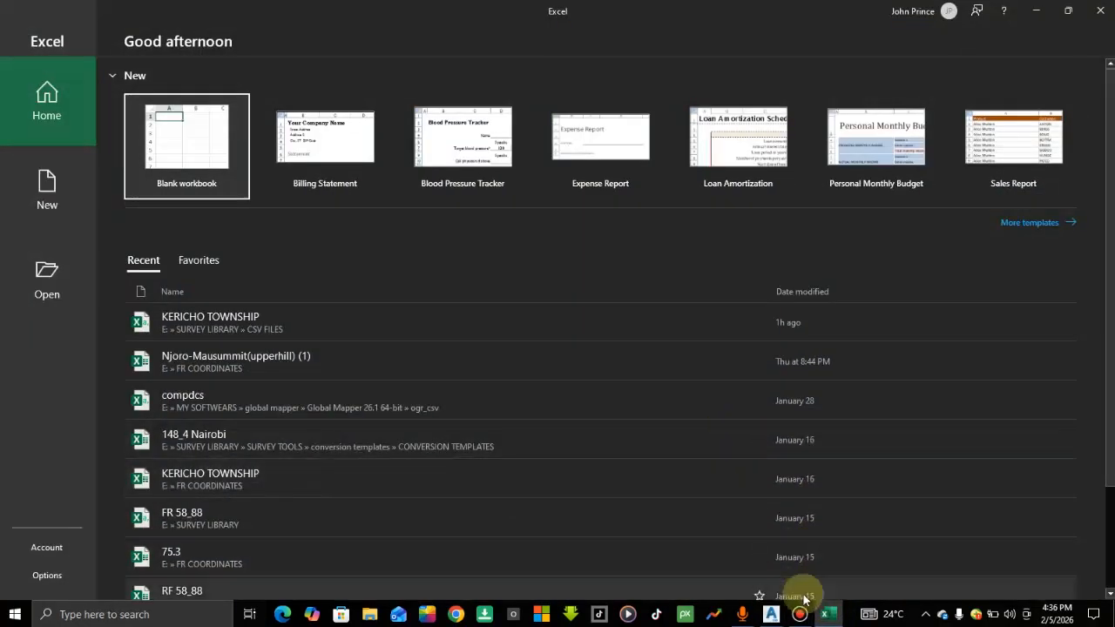
left_click(829, 615)
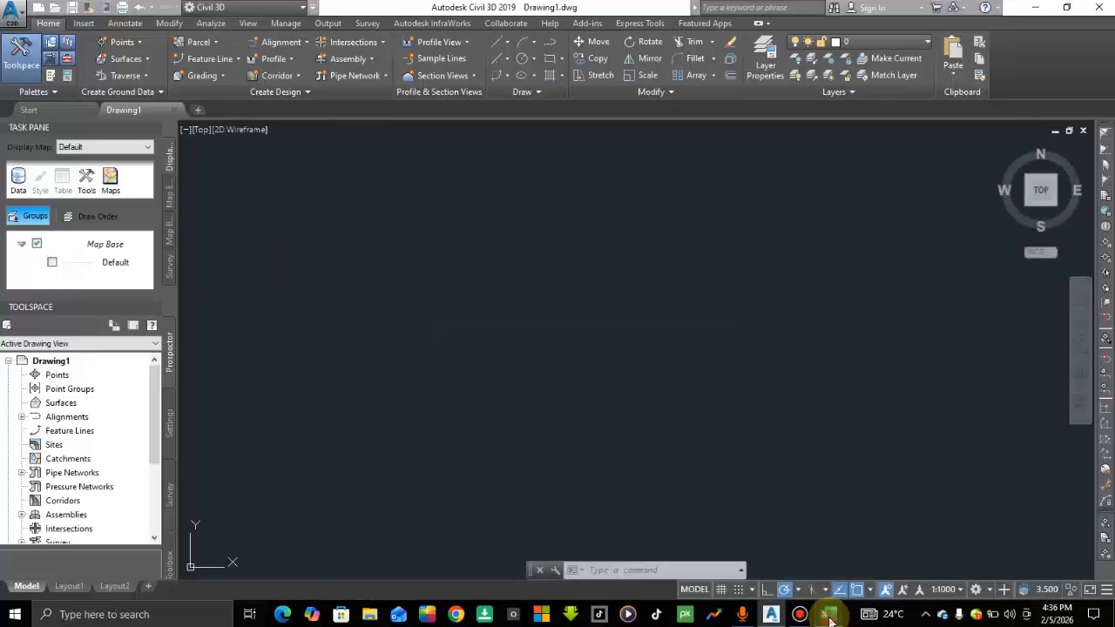
left_click(829, 616)
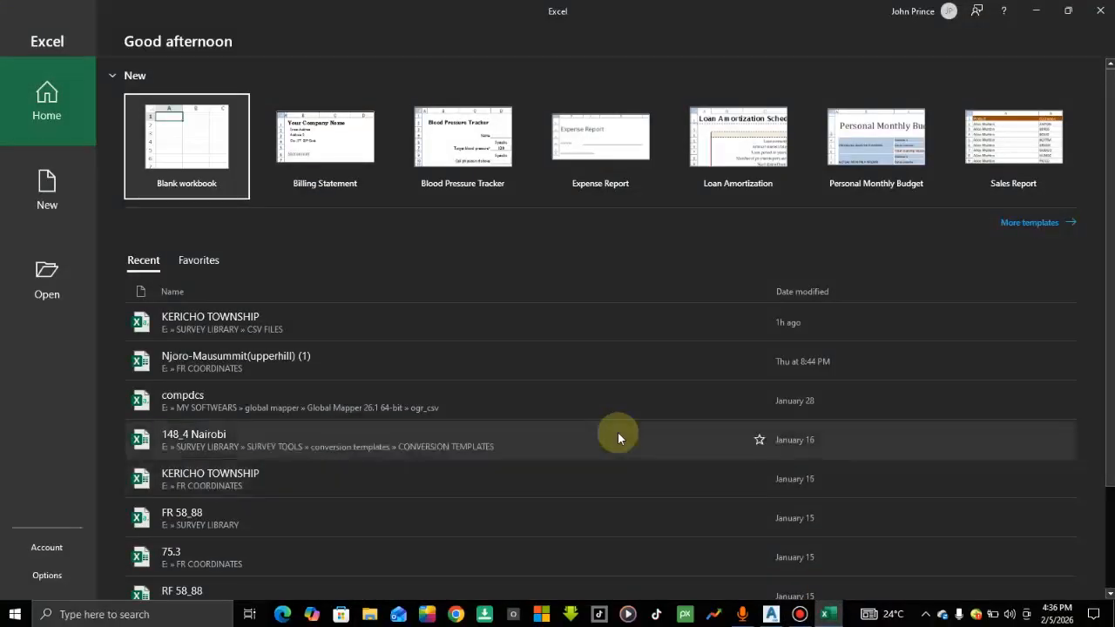
scroll(617, 432, "down", 3)
scroll(617, 432, "up", 3)
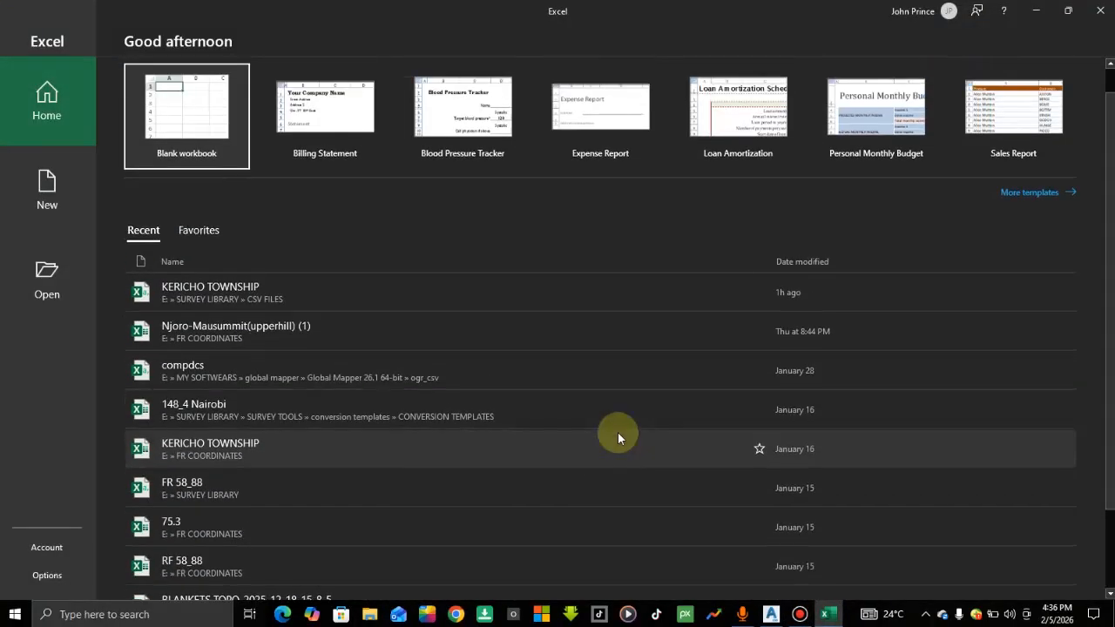
scroll(617, 432, "down", 3)
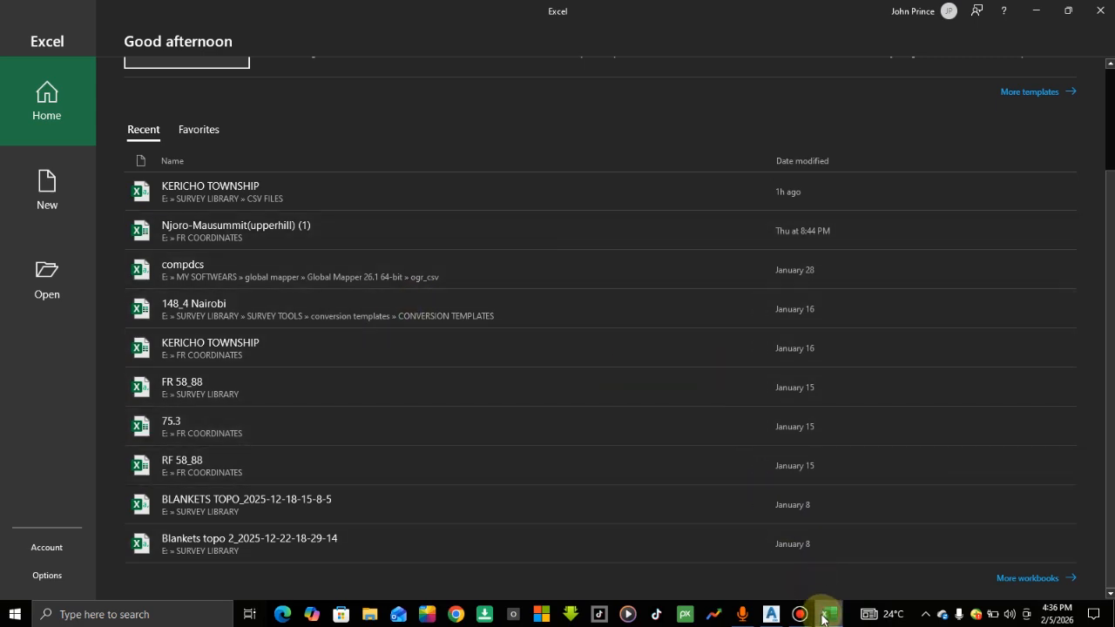
mouse_move(824, 615)
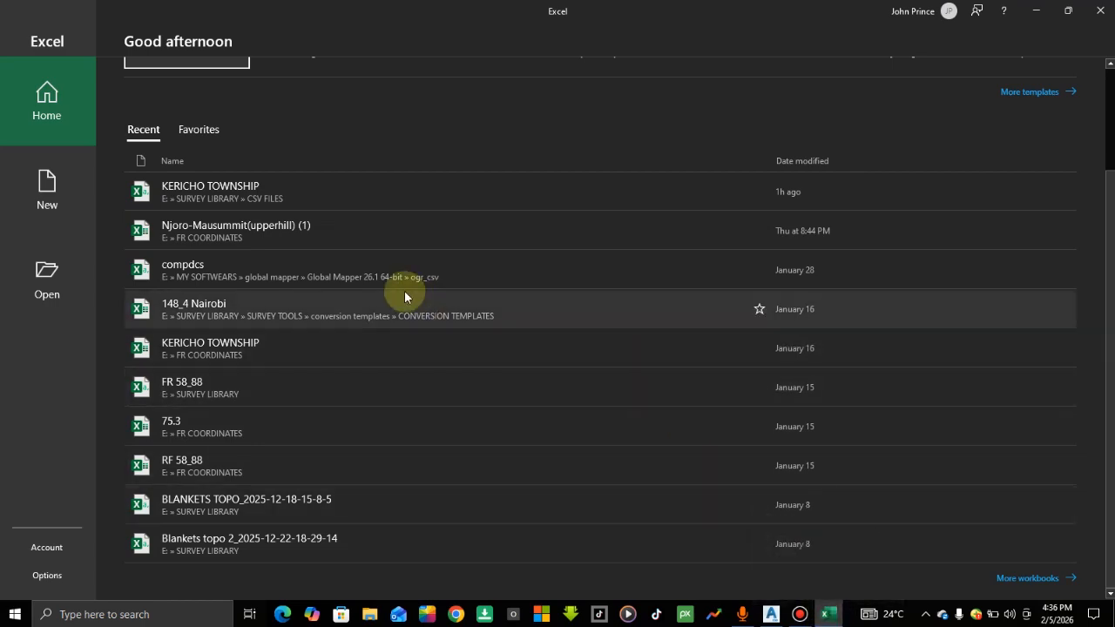
scroll(404, 297, "up", 2)
scroll(404, 297, "down", 2)
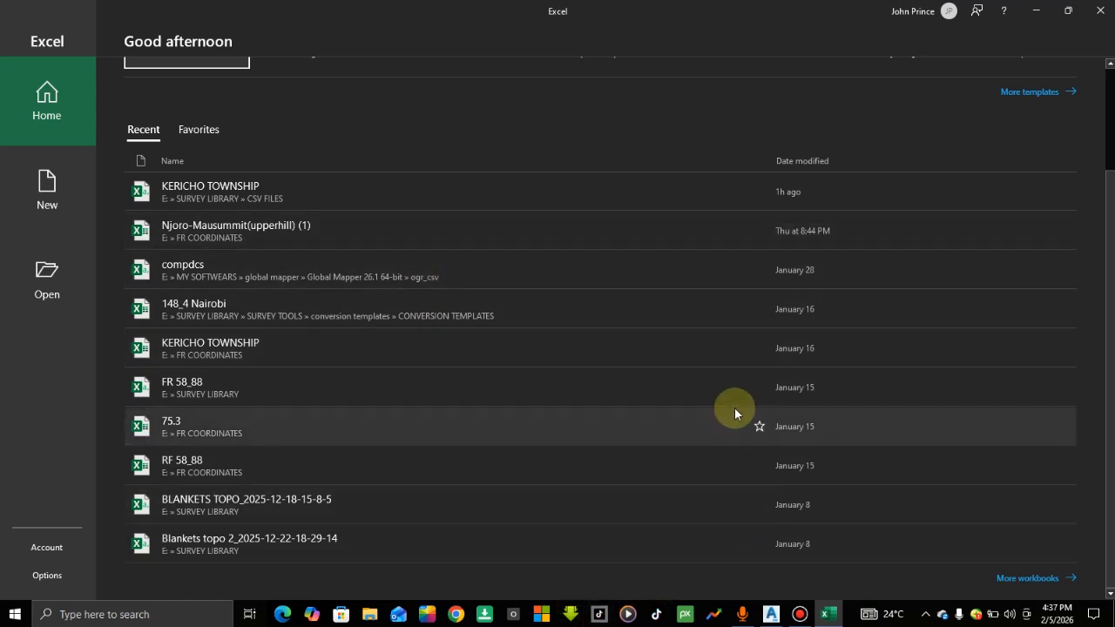
left_click(828, 615)
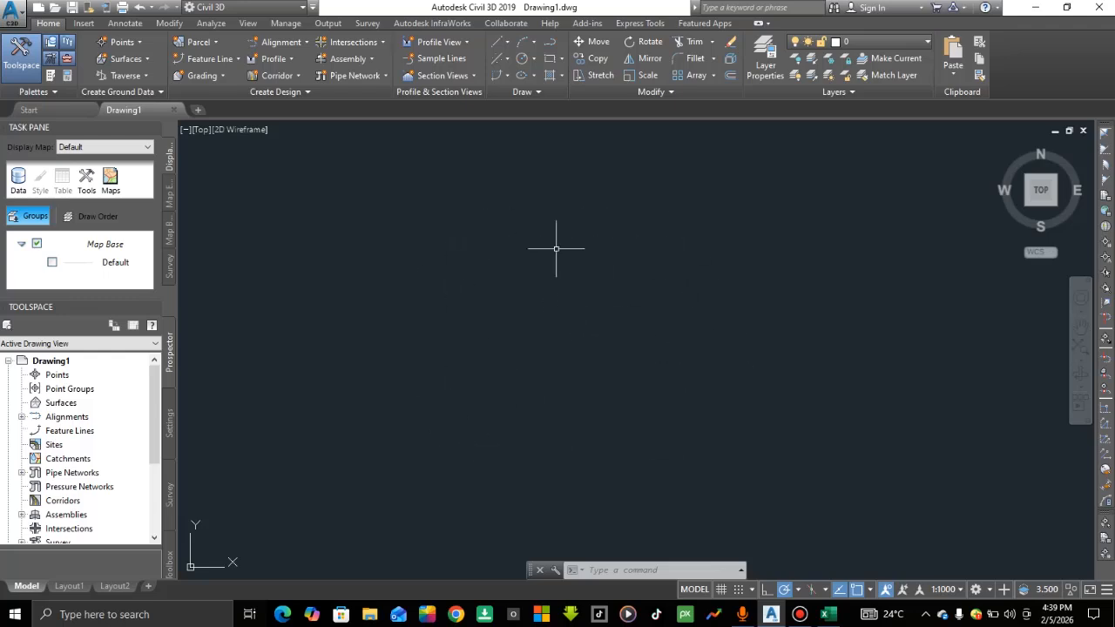
left_click(784, 587)
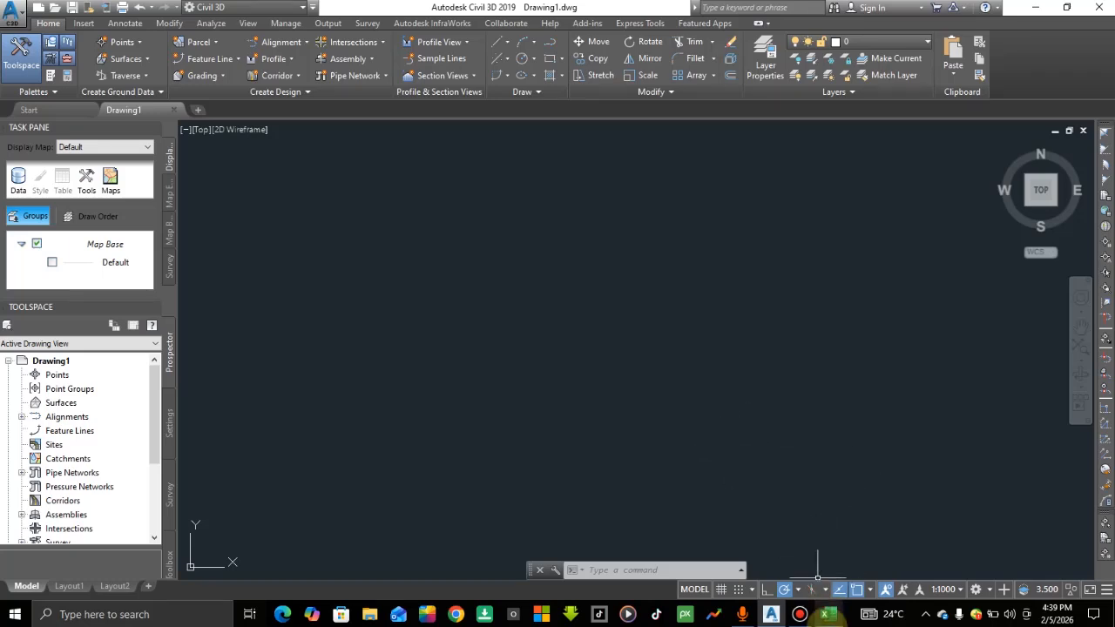
Switch to Excel, open the recent KERICHO TOWNSHIP file from the CSV FILES folder, and dismiss the licence notice
left_click(830, 612)
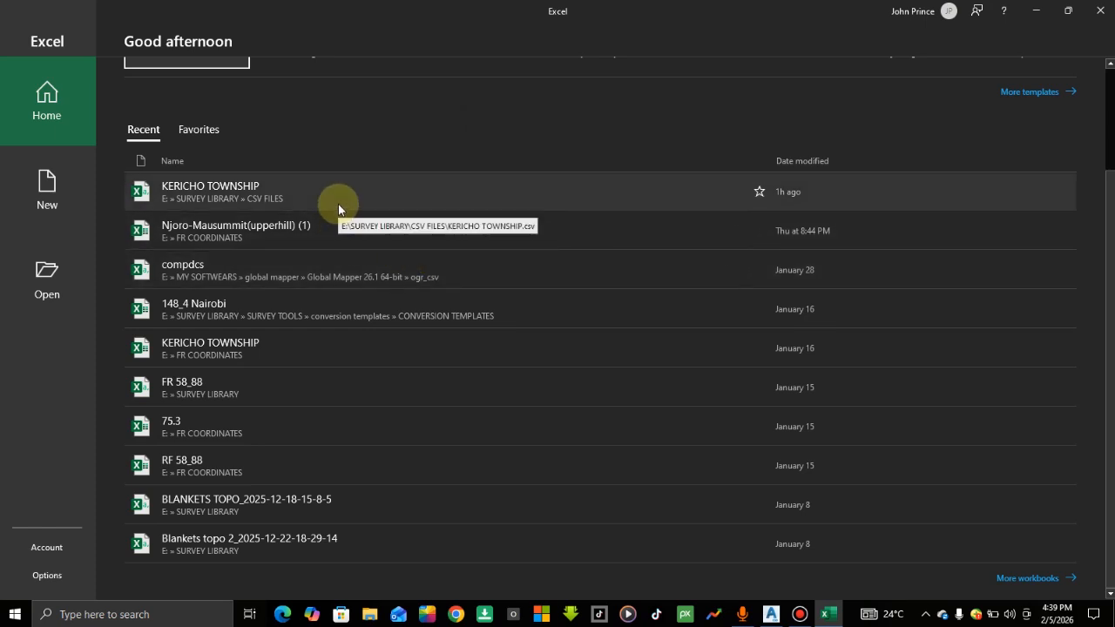
left_click(338, 203)
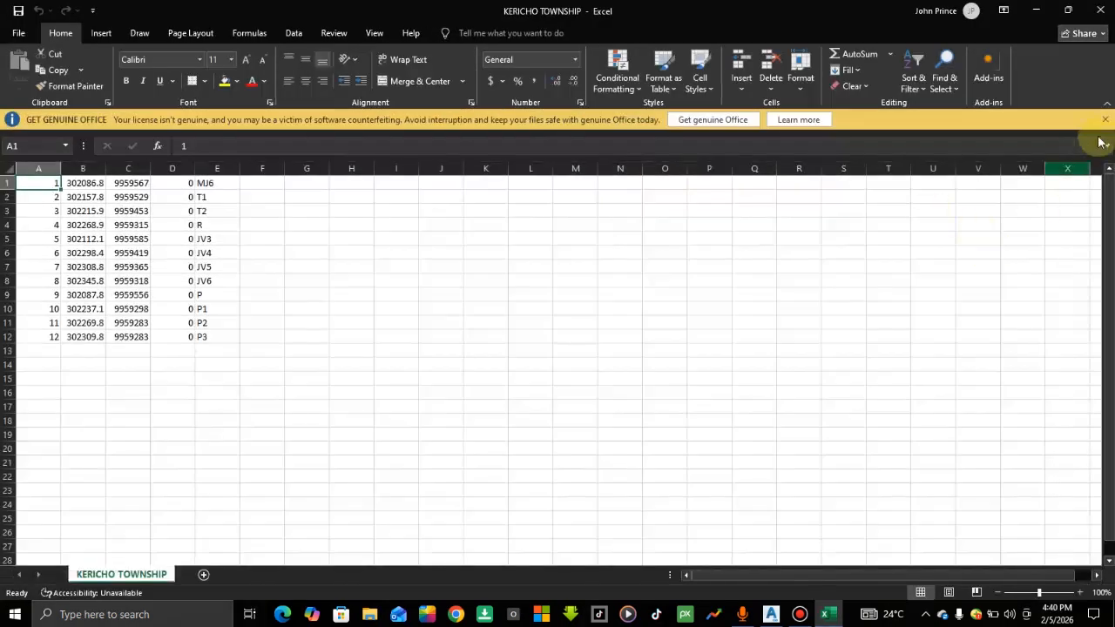
left_click(1105, 121)
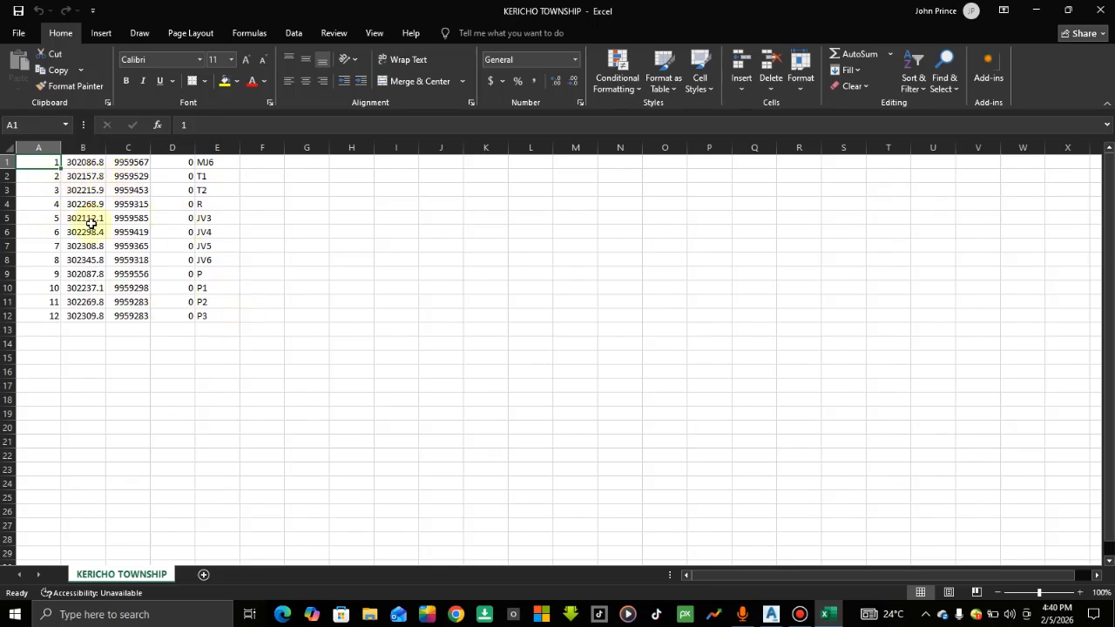
Export the coordinate sheet as CSV (Comma delimited) named KERICHO TOWNSHIP in the CSV FILES folder, replacing the existing file
left_click(21, 35)
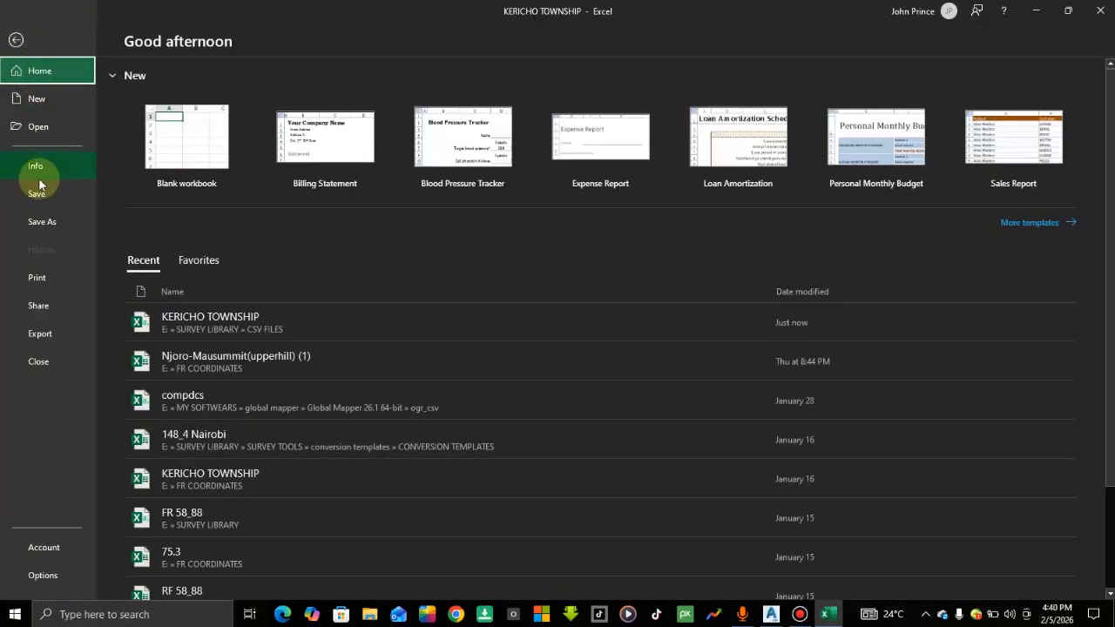
left_click(51, 332)
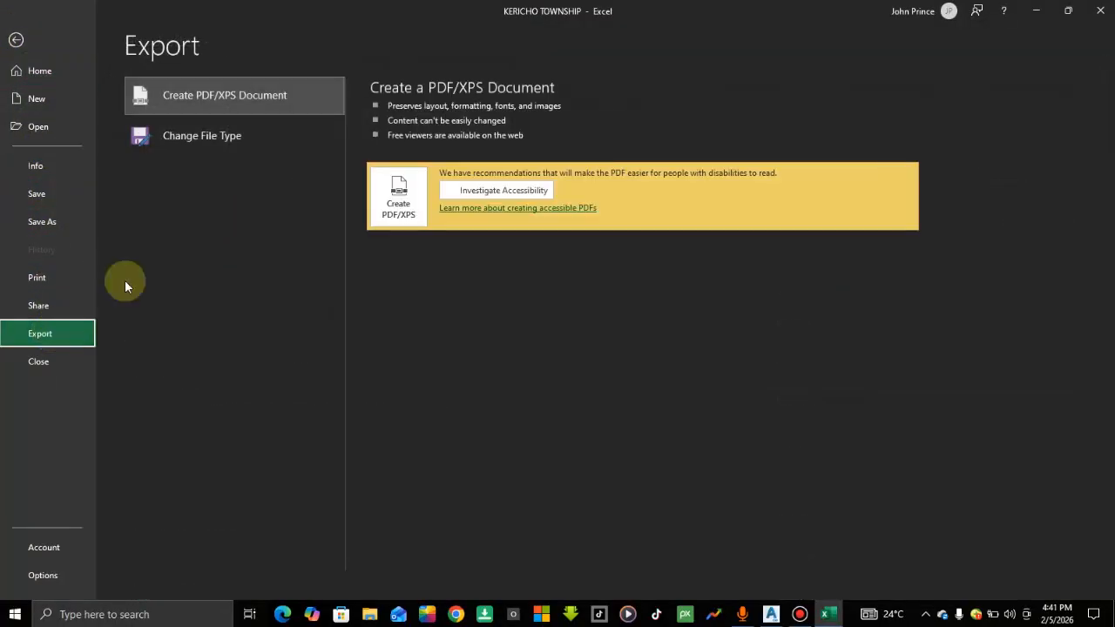
double_click(209, 141)
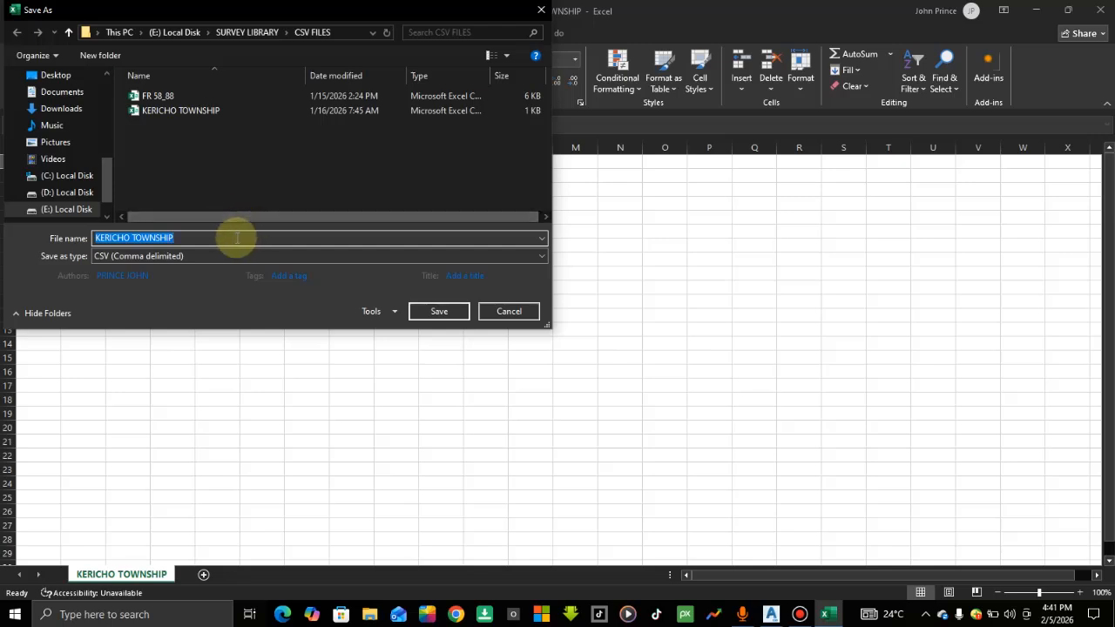
left_click(94, 273)
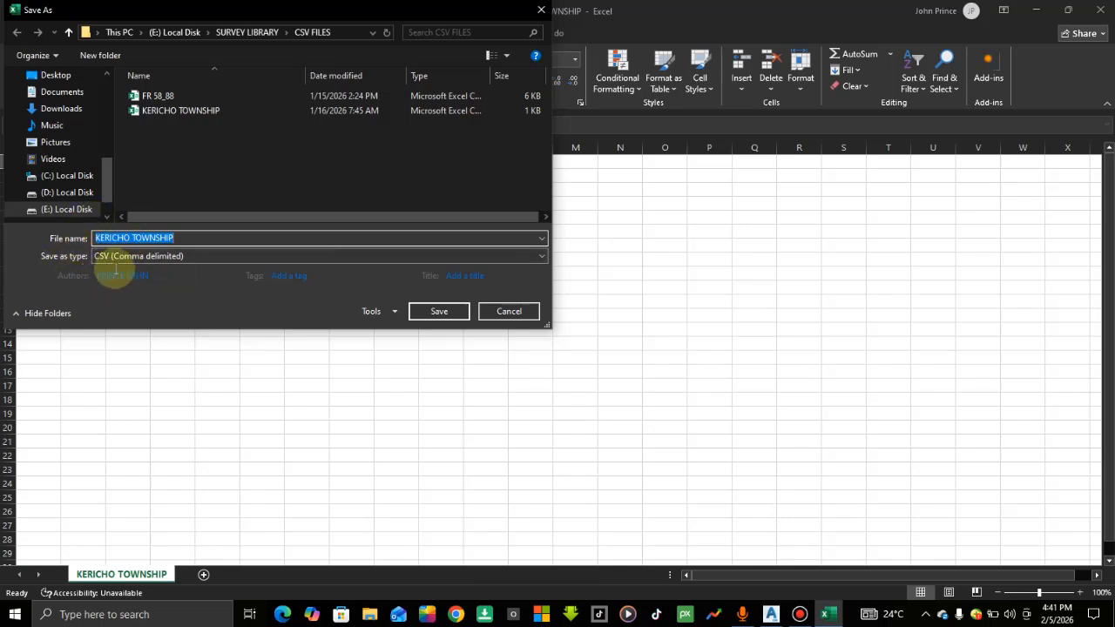
left_click(438, 313)
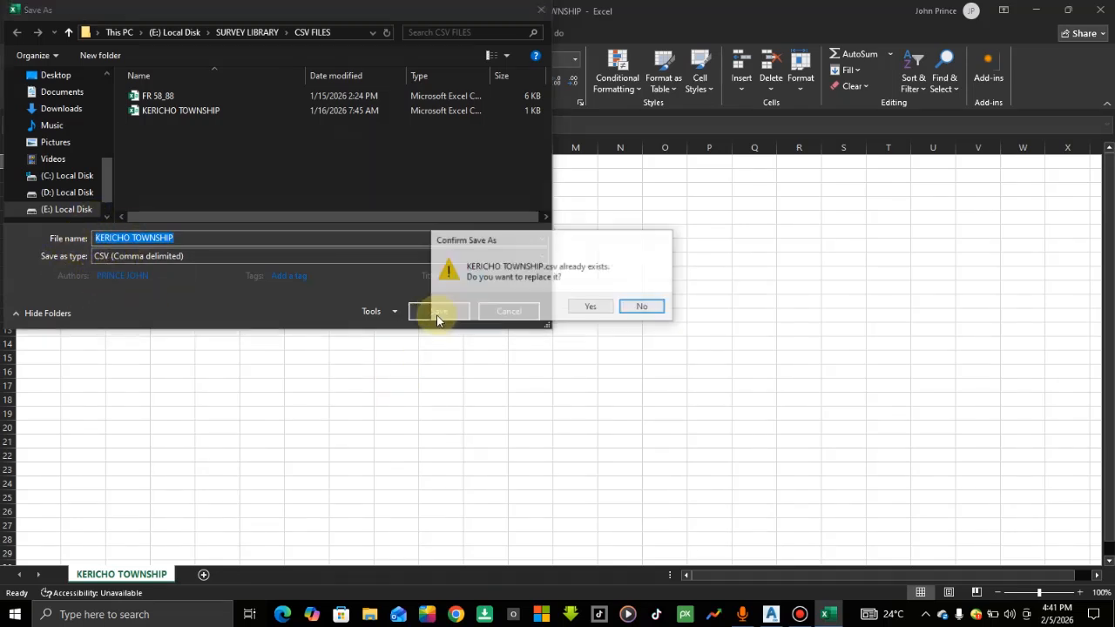
left_click(587, 309)
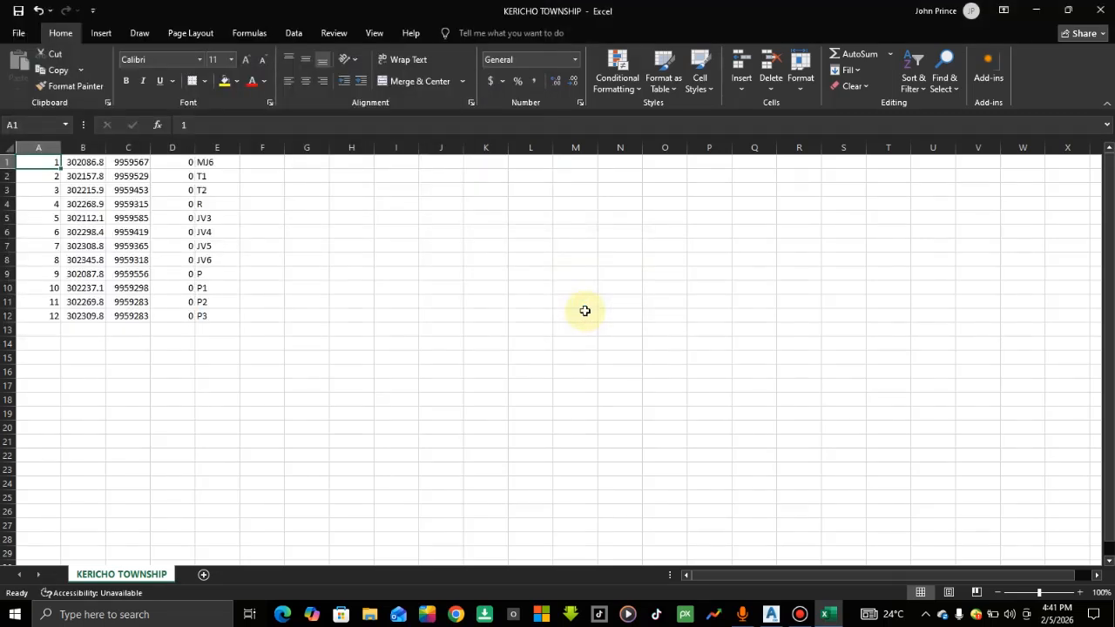
Examine the export file types offered for the KERICHO TOWNSHIP sheet, especially CSV (Comma delimited), then return to the sheet without exporting
left_click(18, 32)
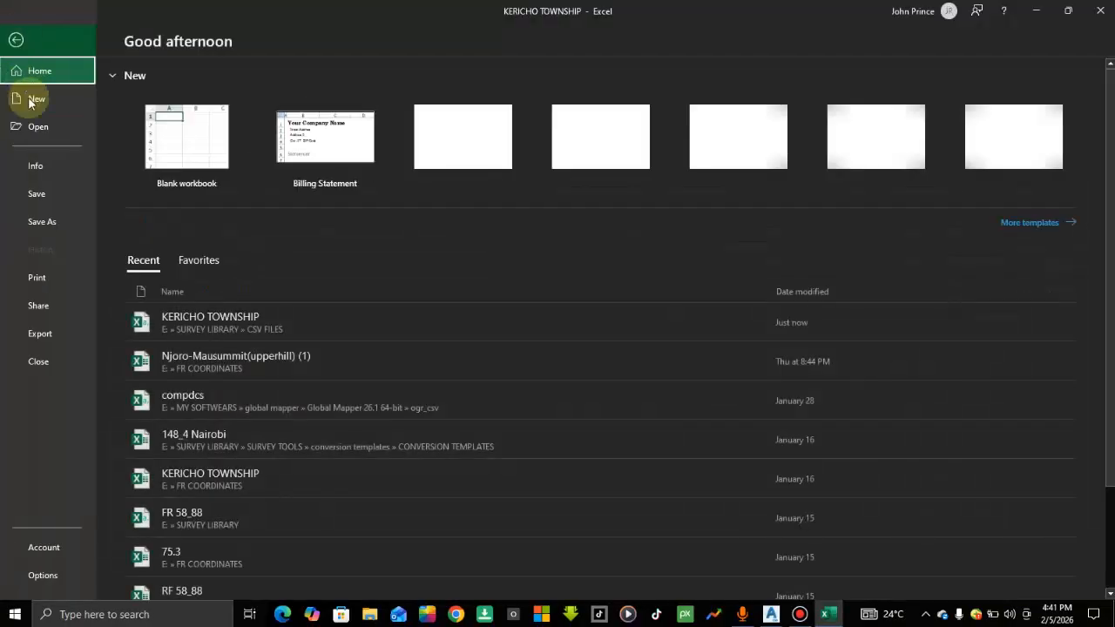
left_click(54, 336)
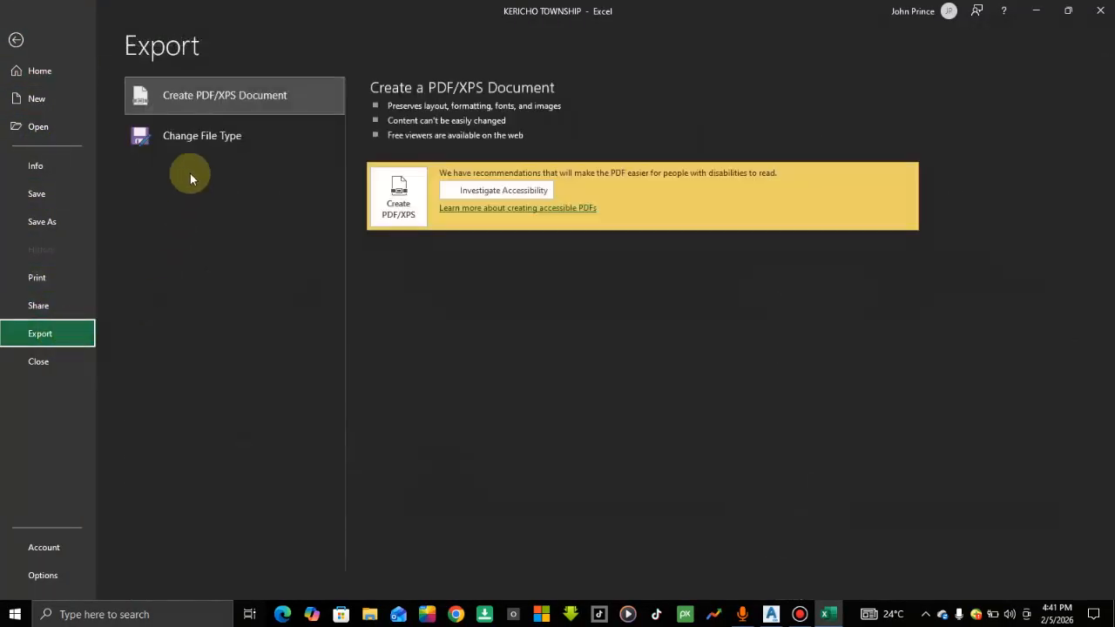
left_click(196, 138)
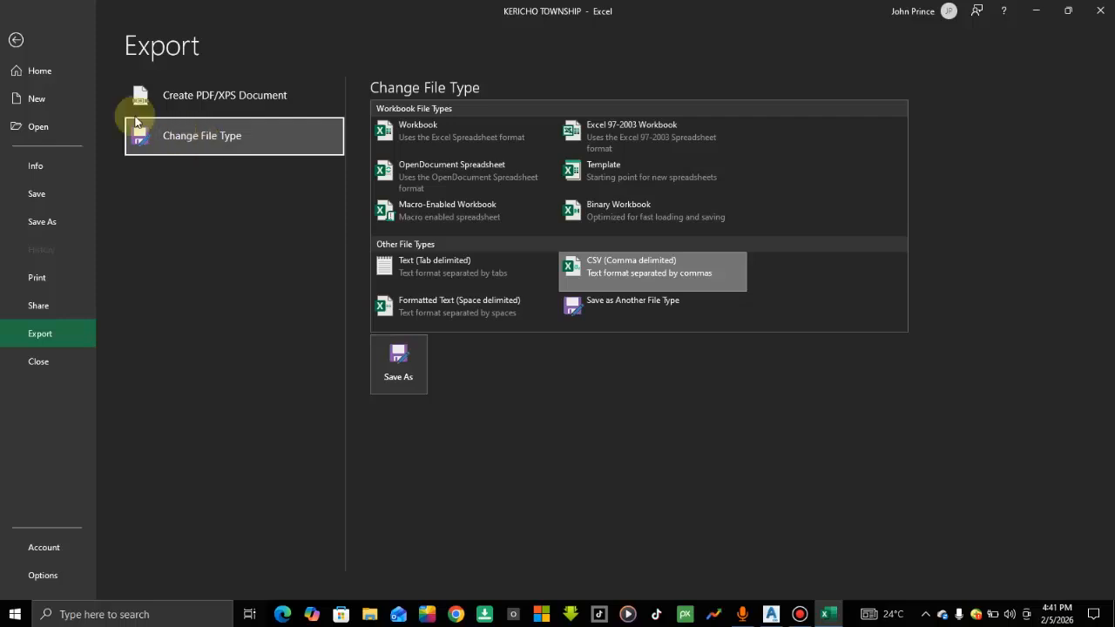
left_click(16, 39)
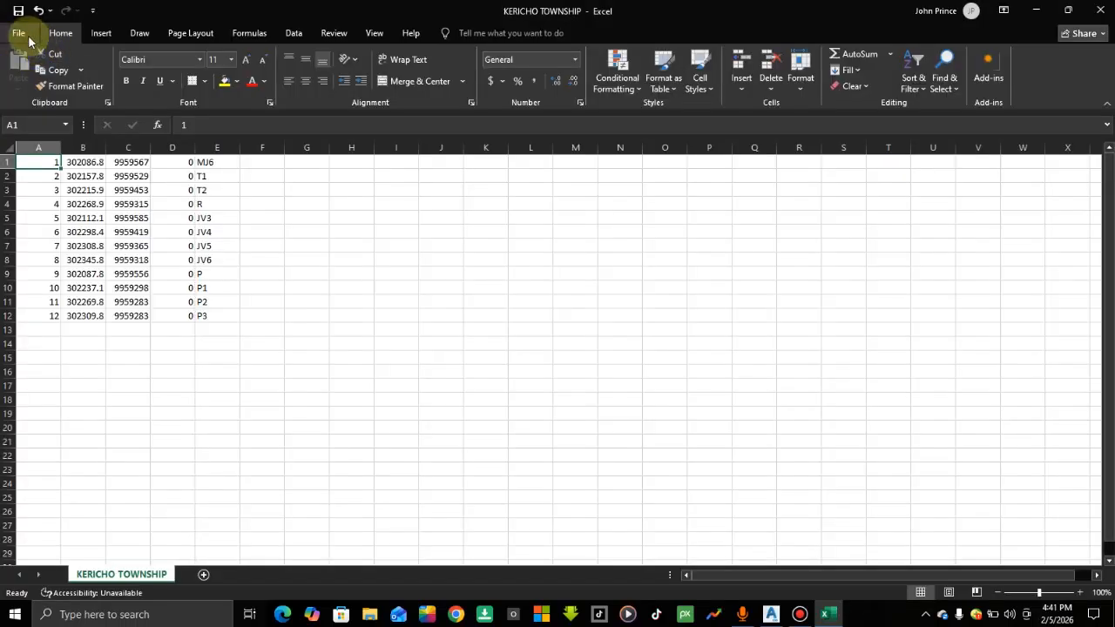
left_click(17, 33)
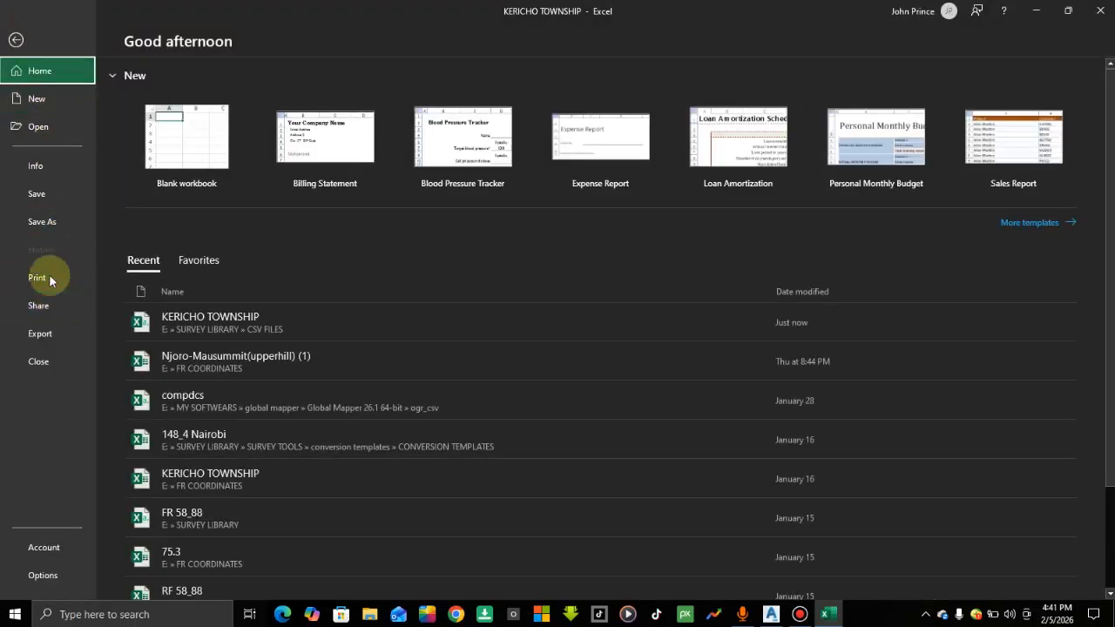
left_click(54, 335)
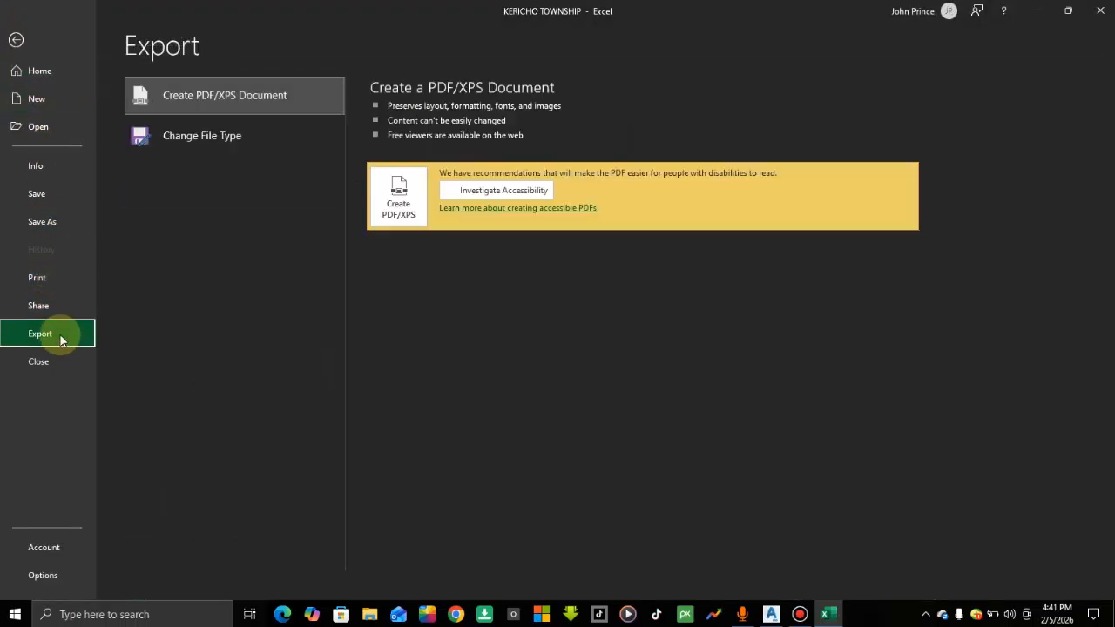
left_click(216, 141)
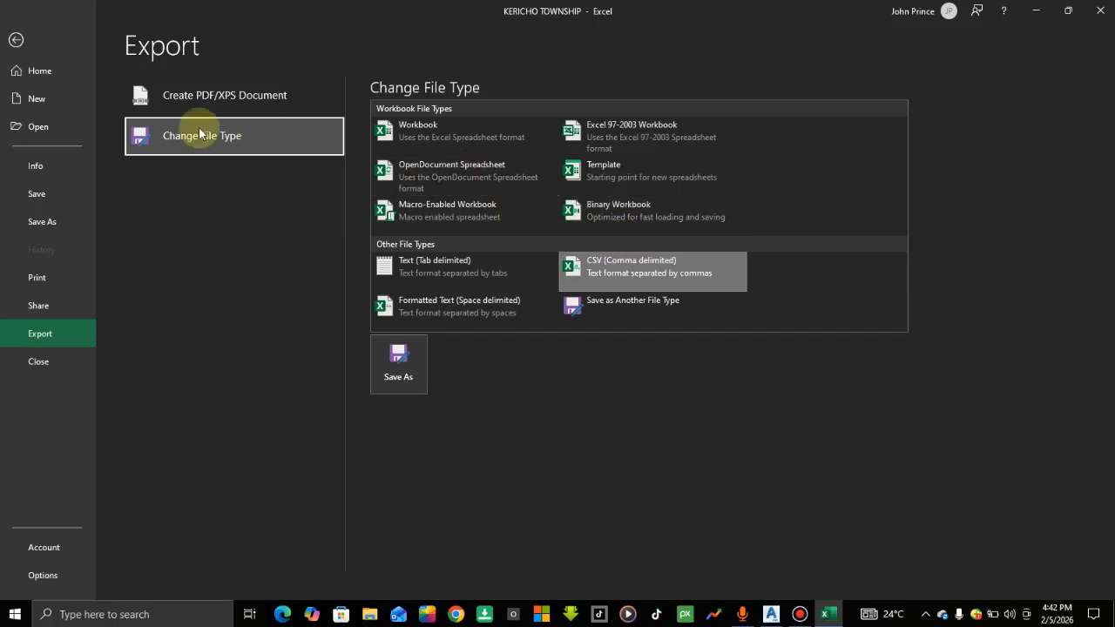
left_click(17, 40)
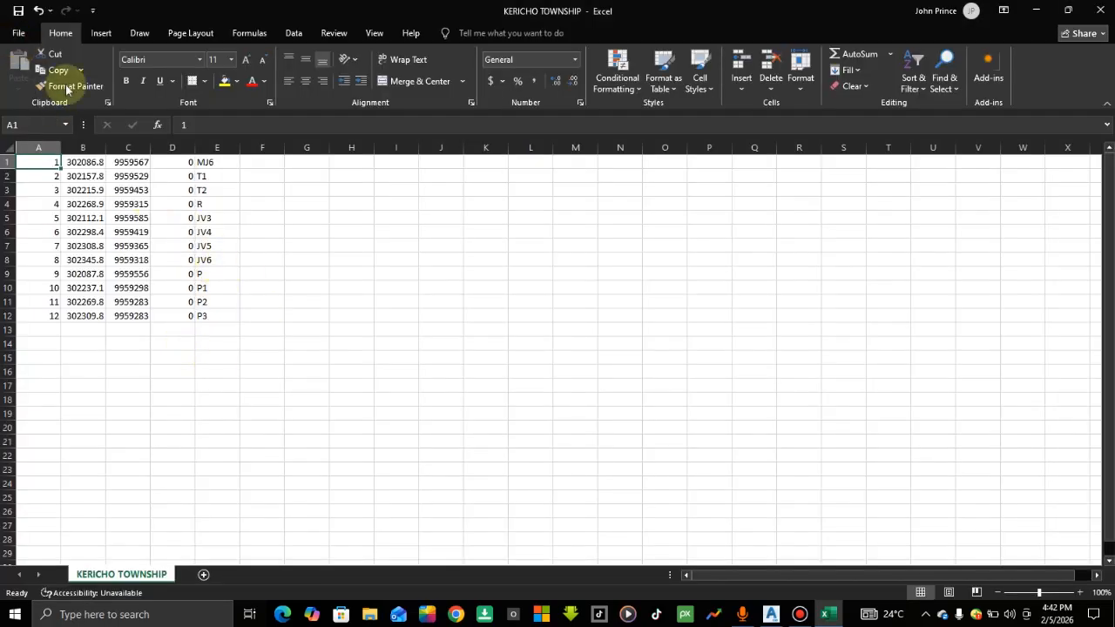
left_click(17, 33)
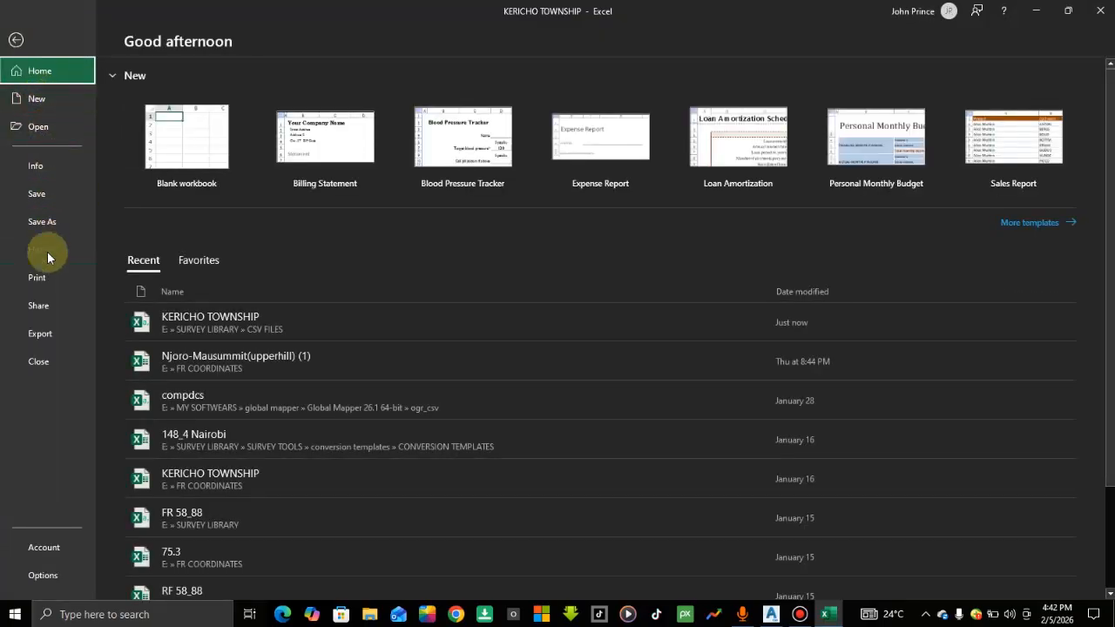
left_click(47, 333)
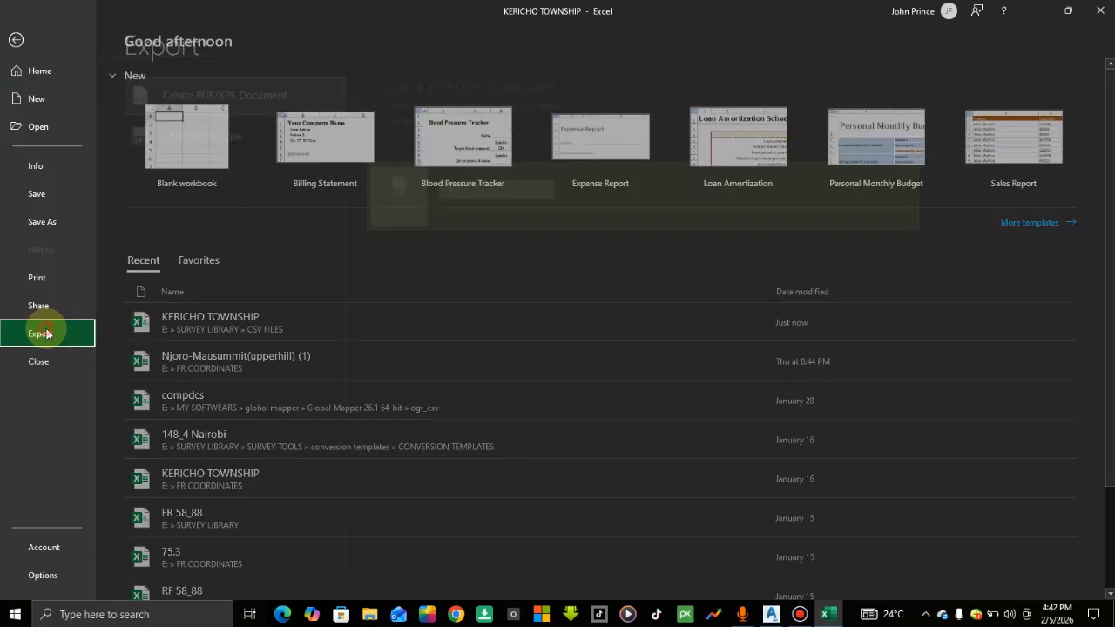
left_click(193, 138)
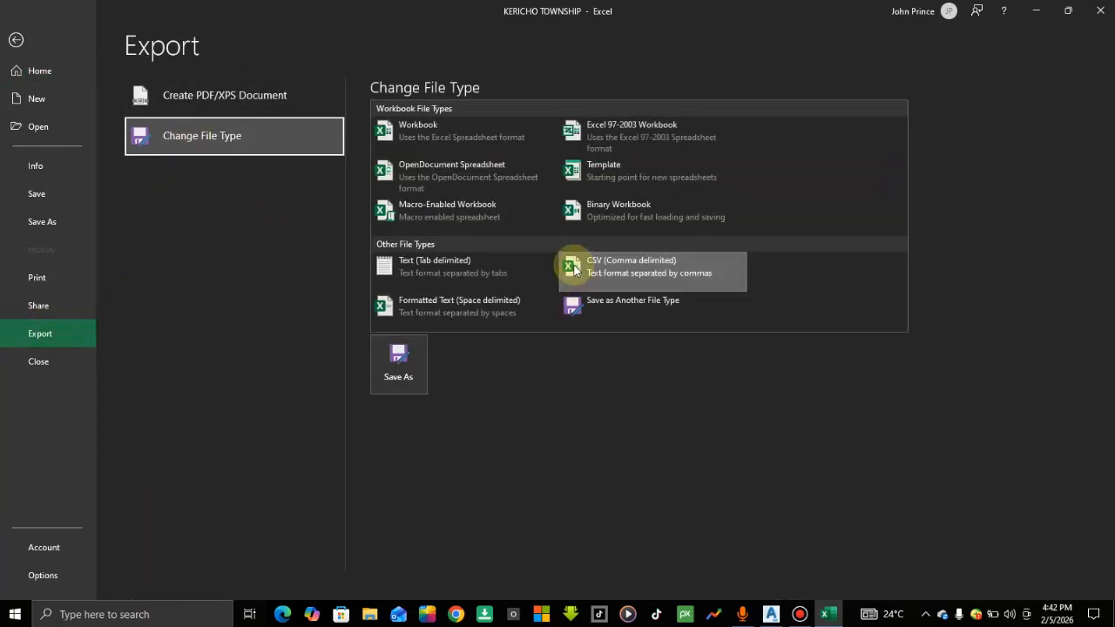
left_click(15, 39)
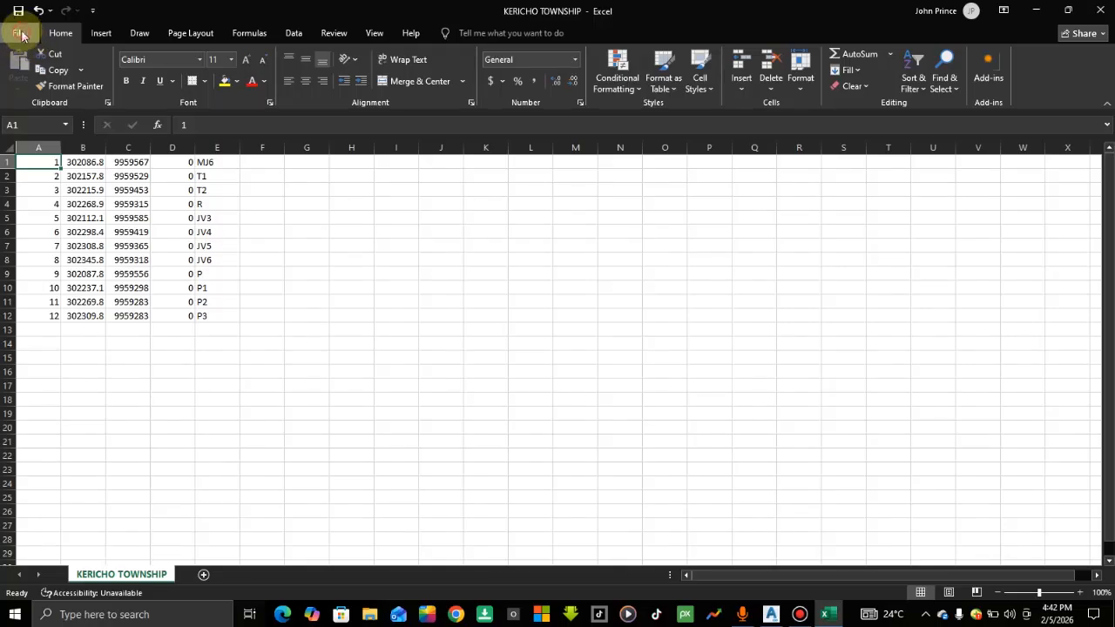
left_click(16, 33)
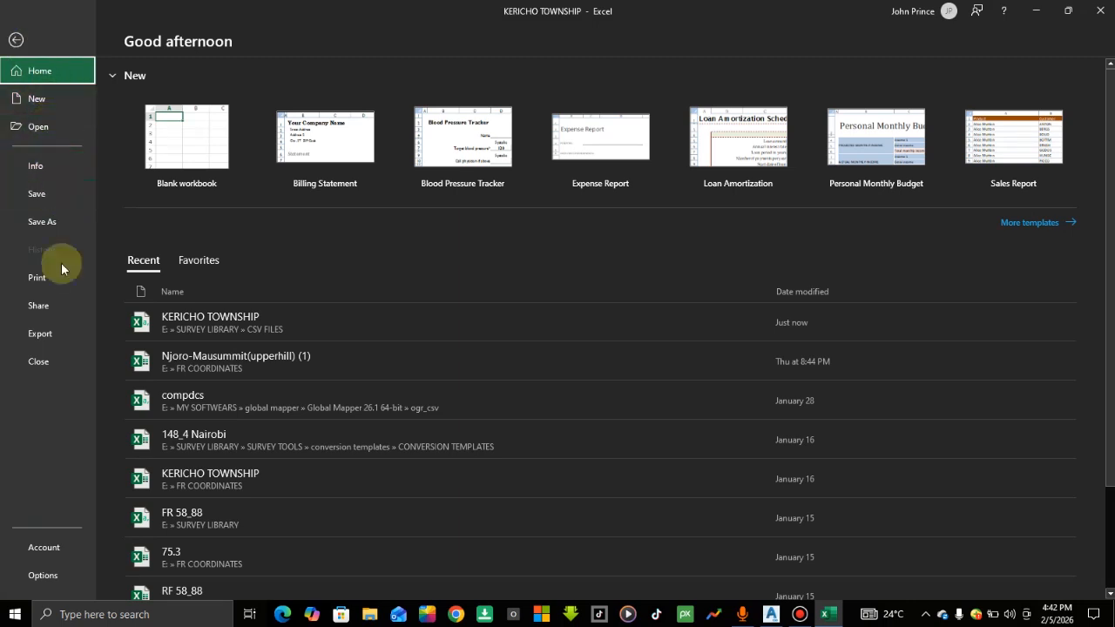
left_click(44, 331)
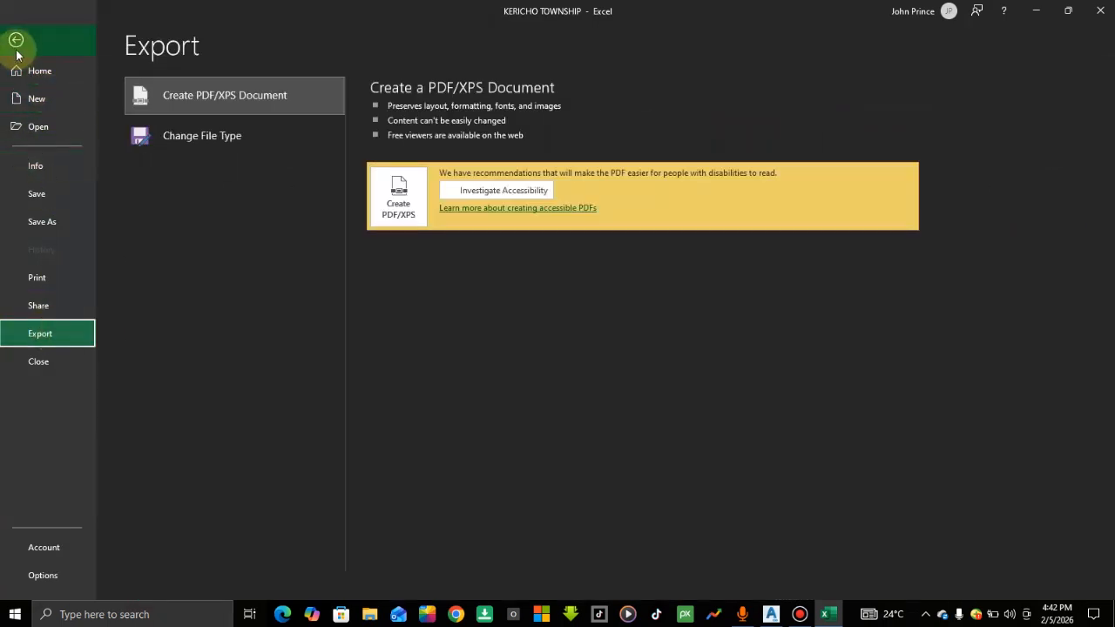
left_click(16, 50)
Open the recent Njoro-Mausummit(upperhill) (1) workbook from the FR COORDINATES folder and look through its survey points
left_click(16, 32)
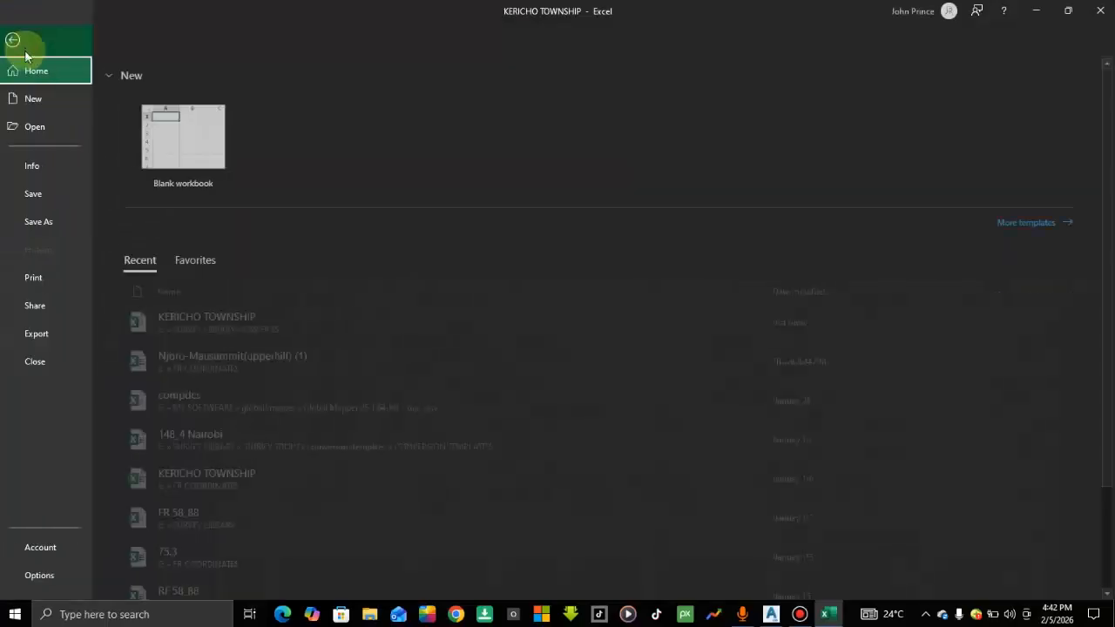
left_click(209, 353)
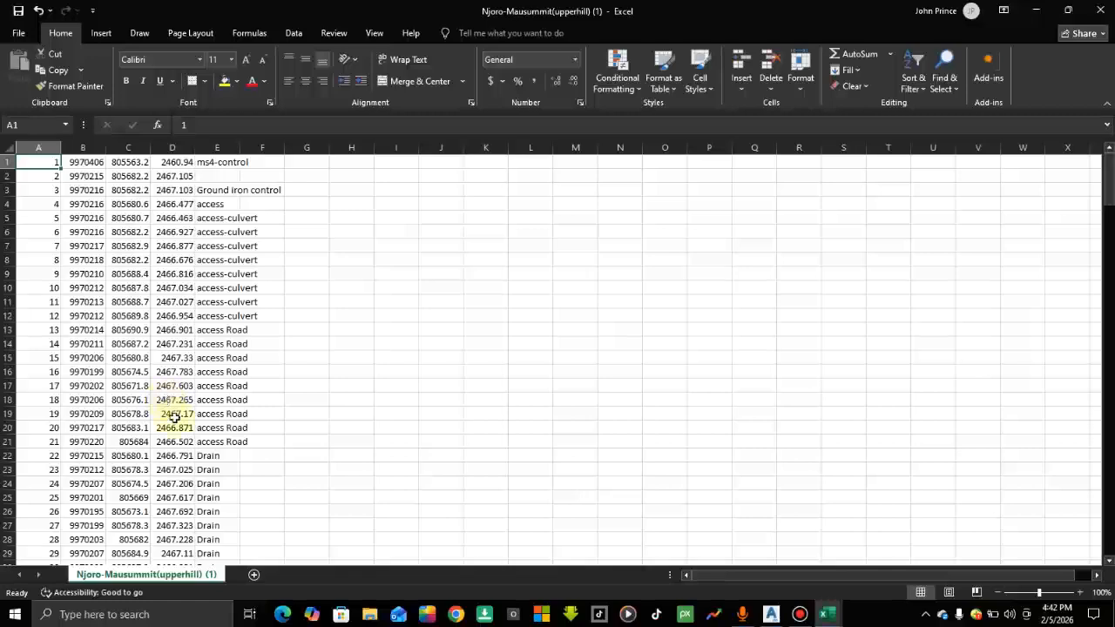
scroll(174, 418, "down", 20)
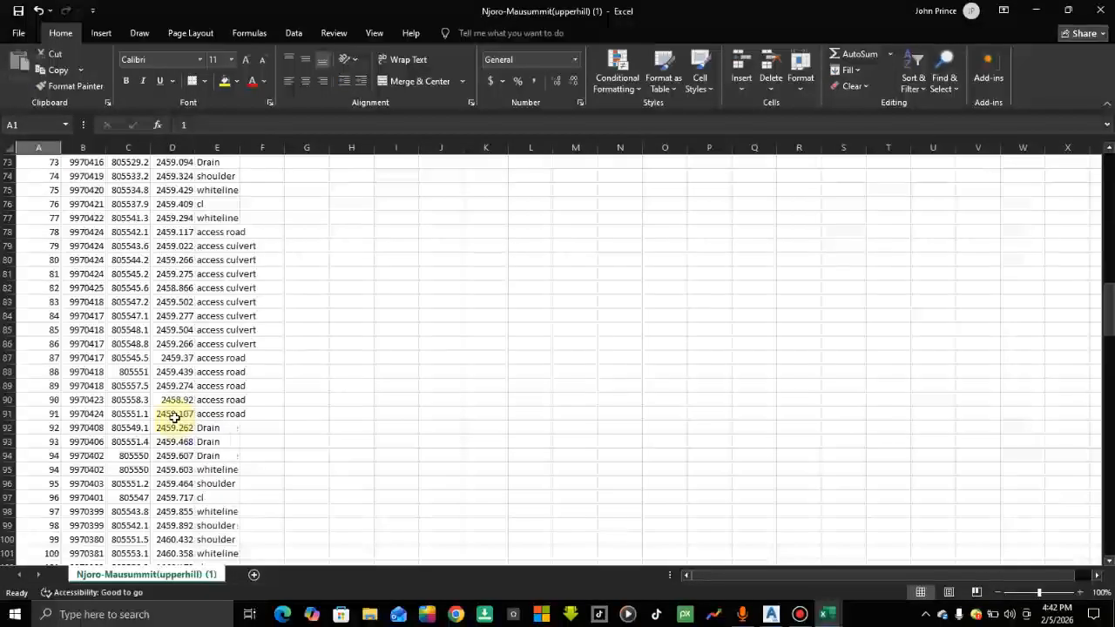
scroll(174, 418, "up", 20)
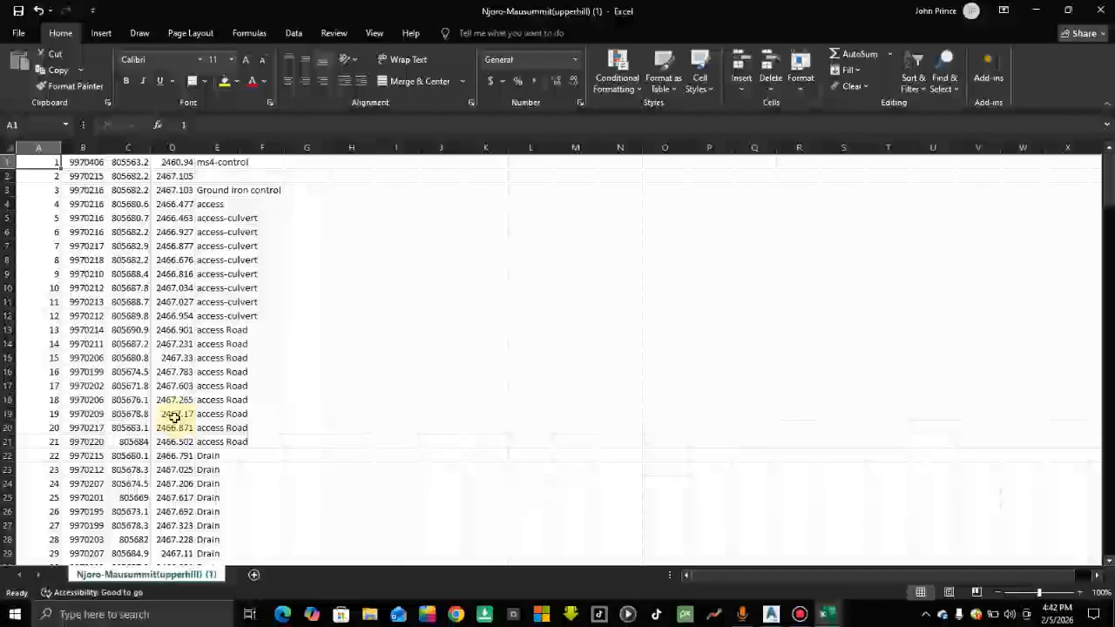
scroll(174, 416, "down", 20)
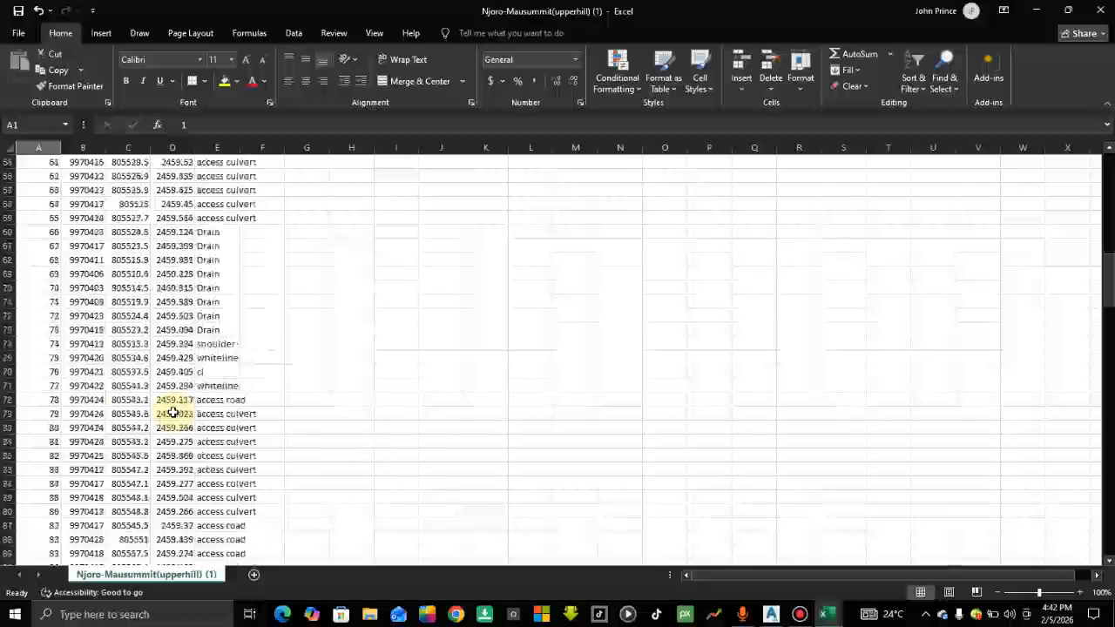
scroll(174, 412, "down", 4)
scroll(174, 413, "up", 20)
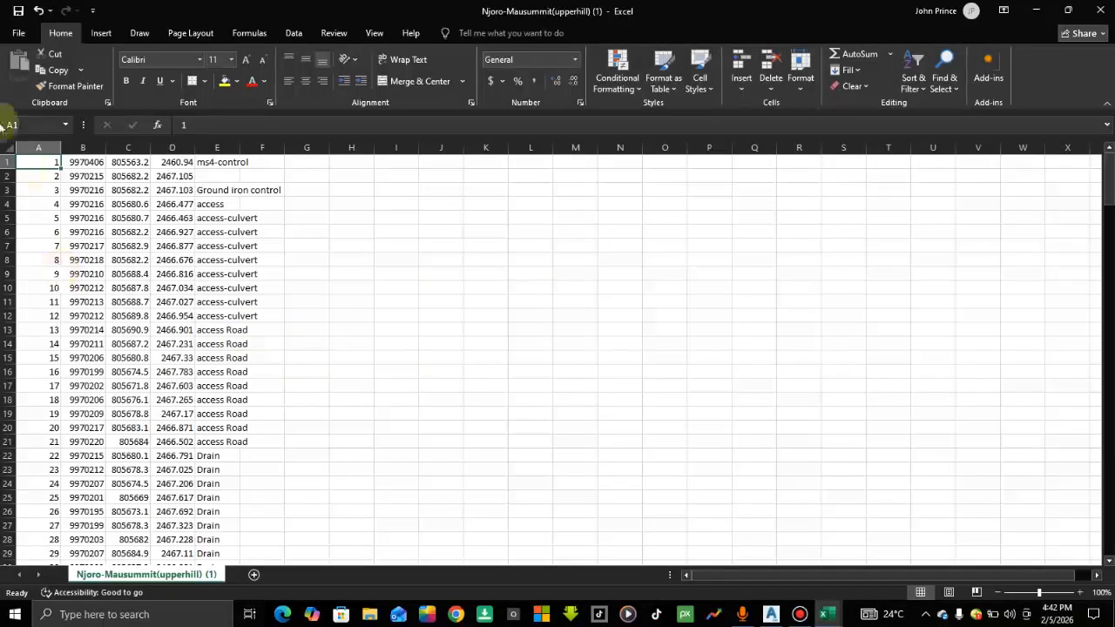
Export the sheet as CSV (Comma delimited) named Njoro-Mausummit(upperhill) (1) in the FR COORDINATES folder
left_click(19, 35)
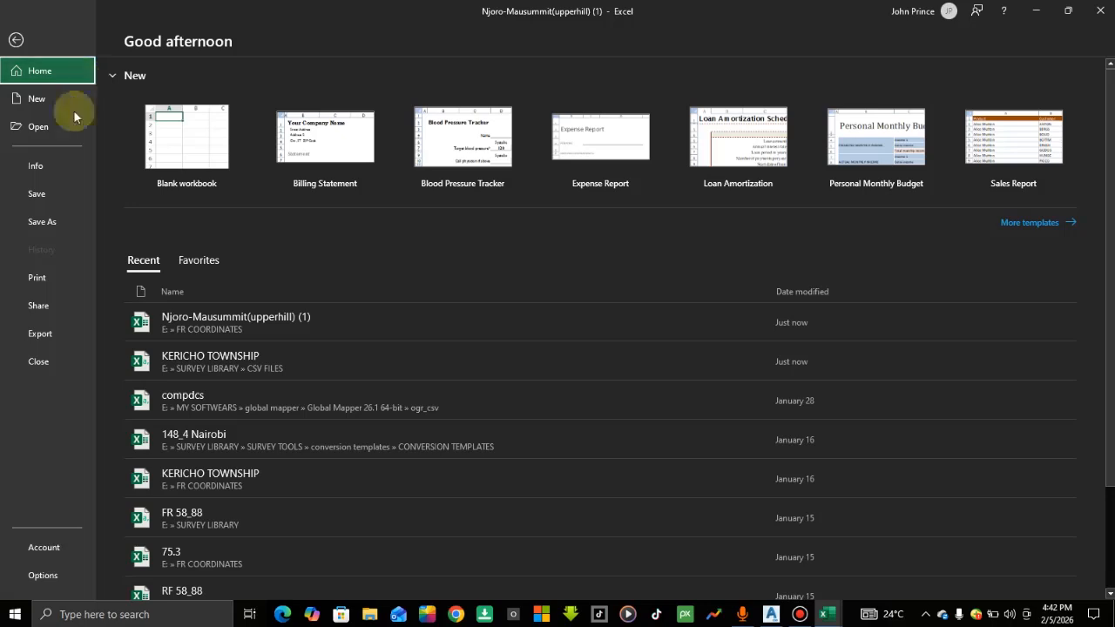
left_click(61, 334)
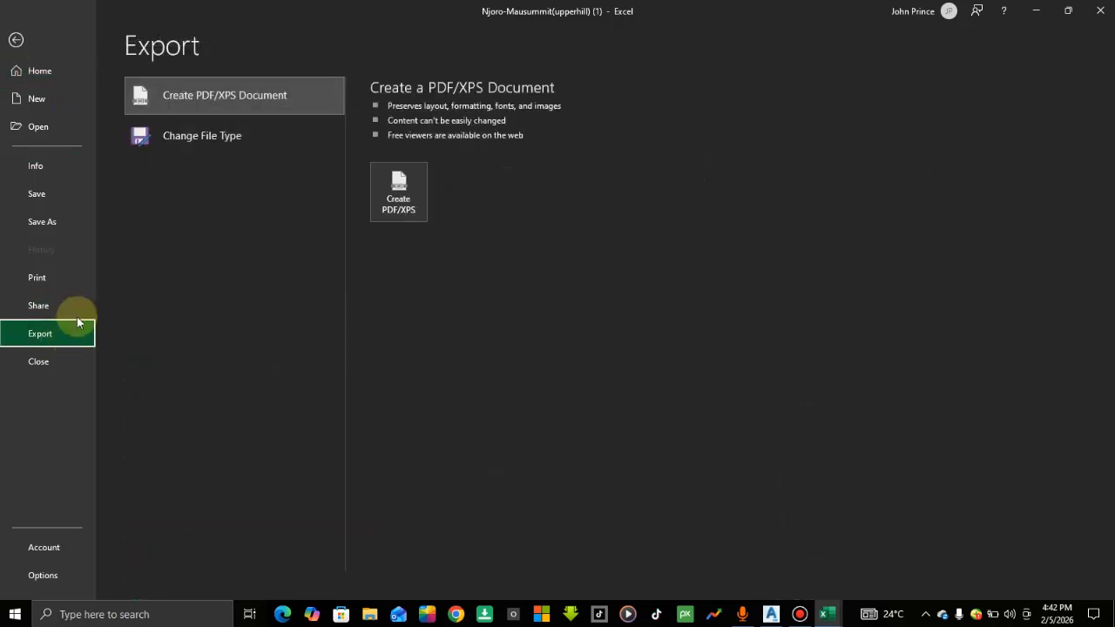
left_click(215, 135)
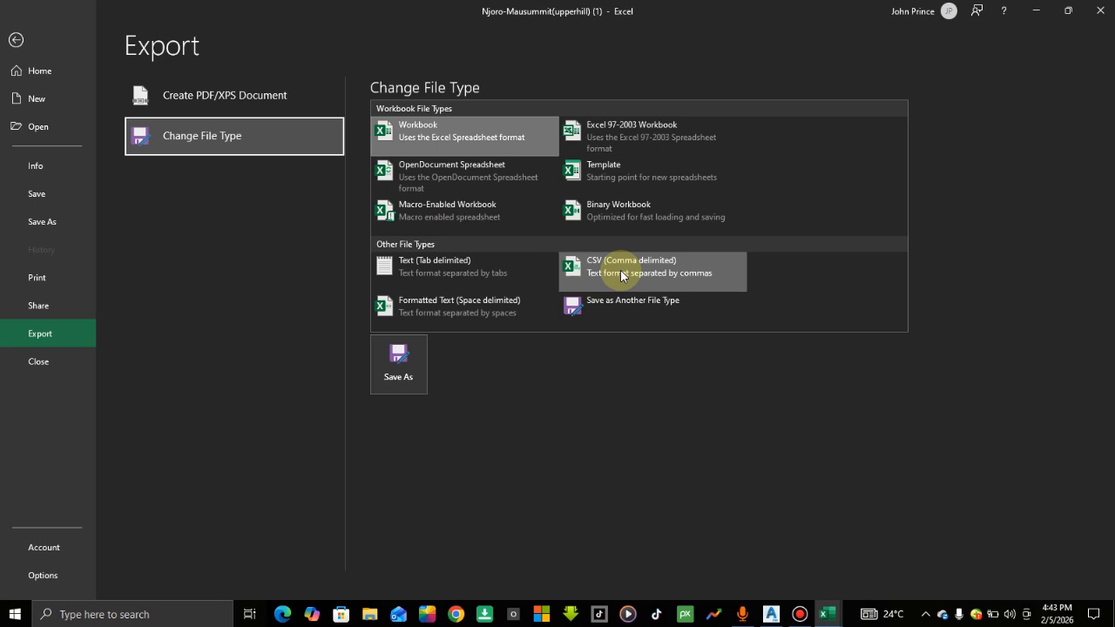
left_click(771, 614)
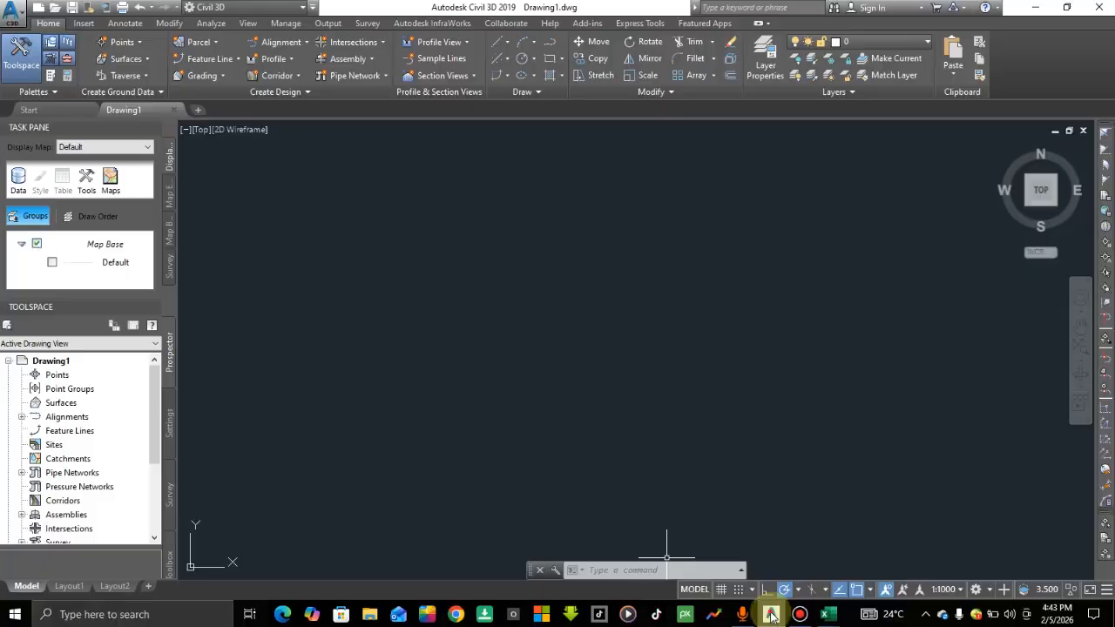
left_click(771, 614)
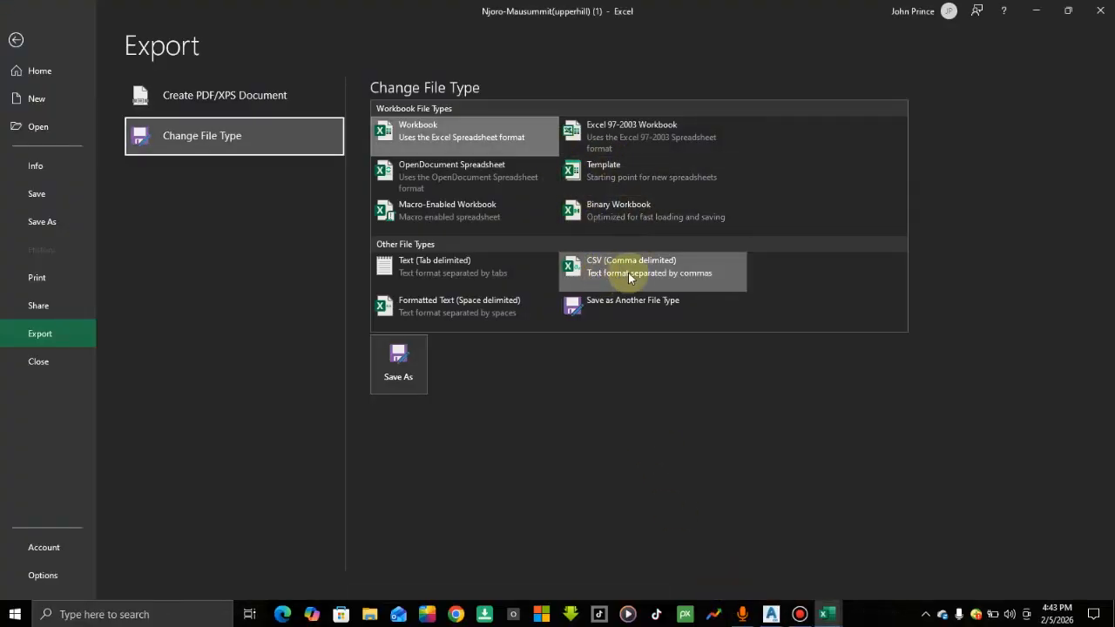
double_click(627, 273)
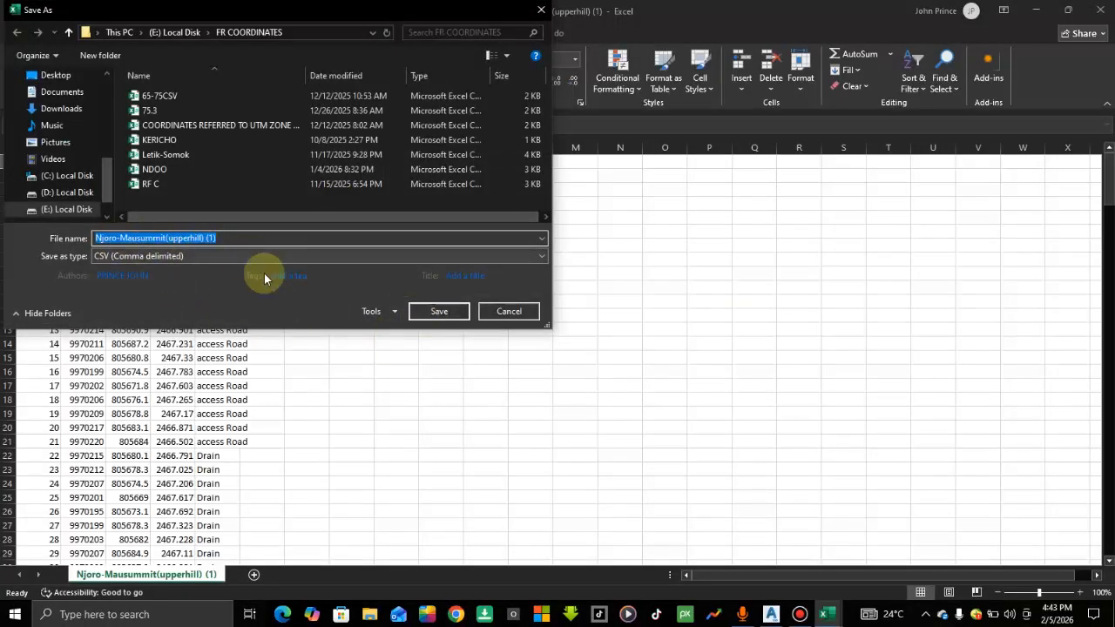
left_click(97, 277)
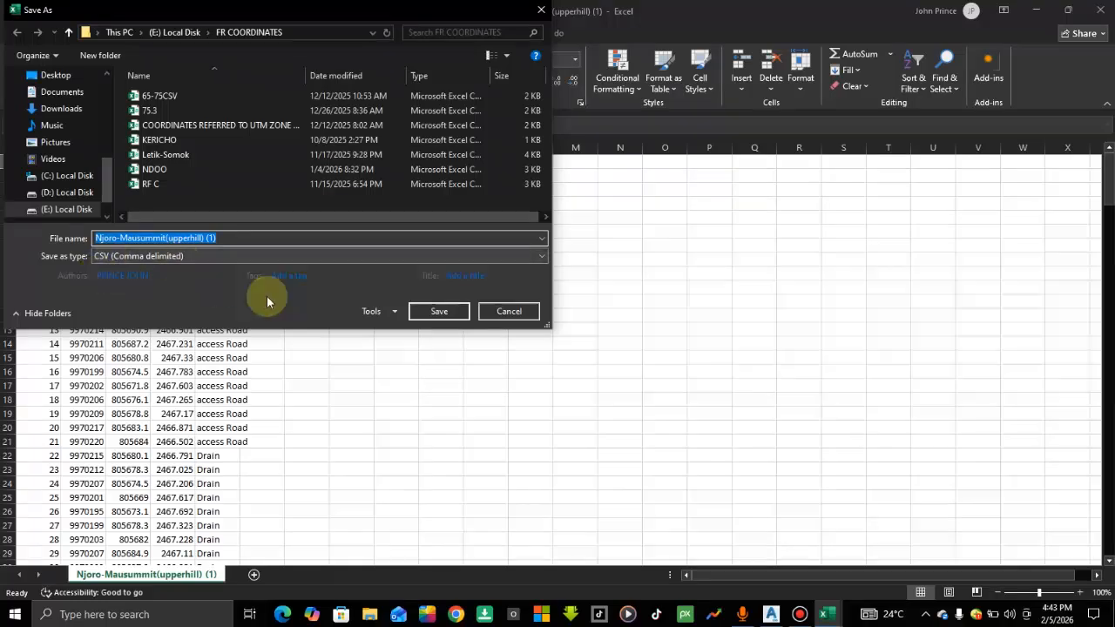
left_click(439, 312)
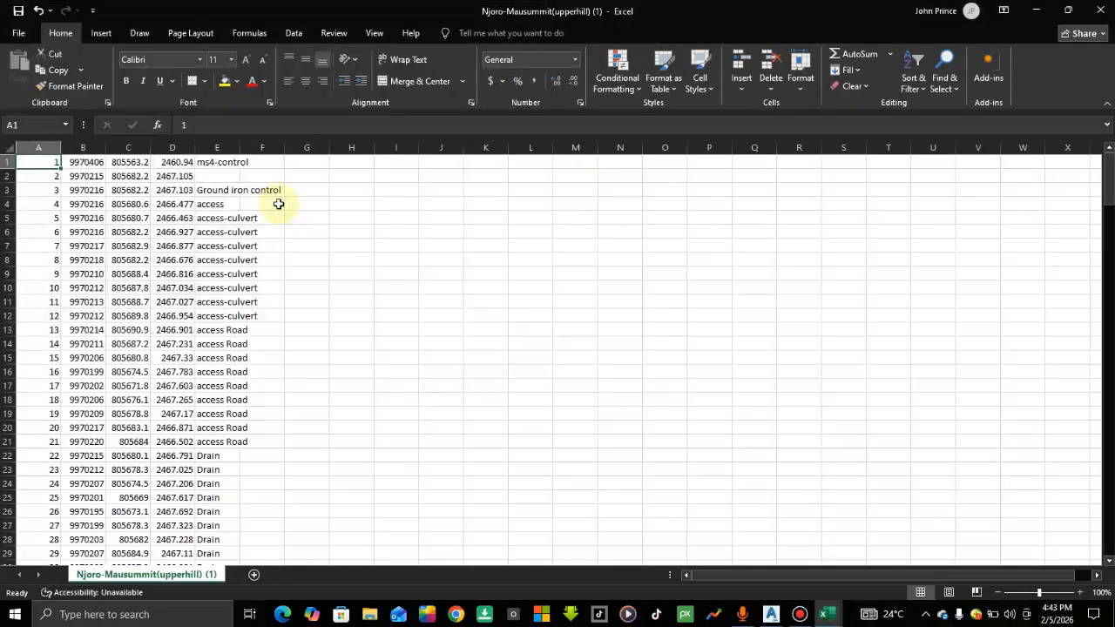
Check the recent files list for the exported Njoro-Mausummit(upperhill) (1) CSV file and its location
left_click(17, 33)
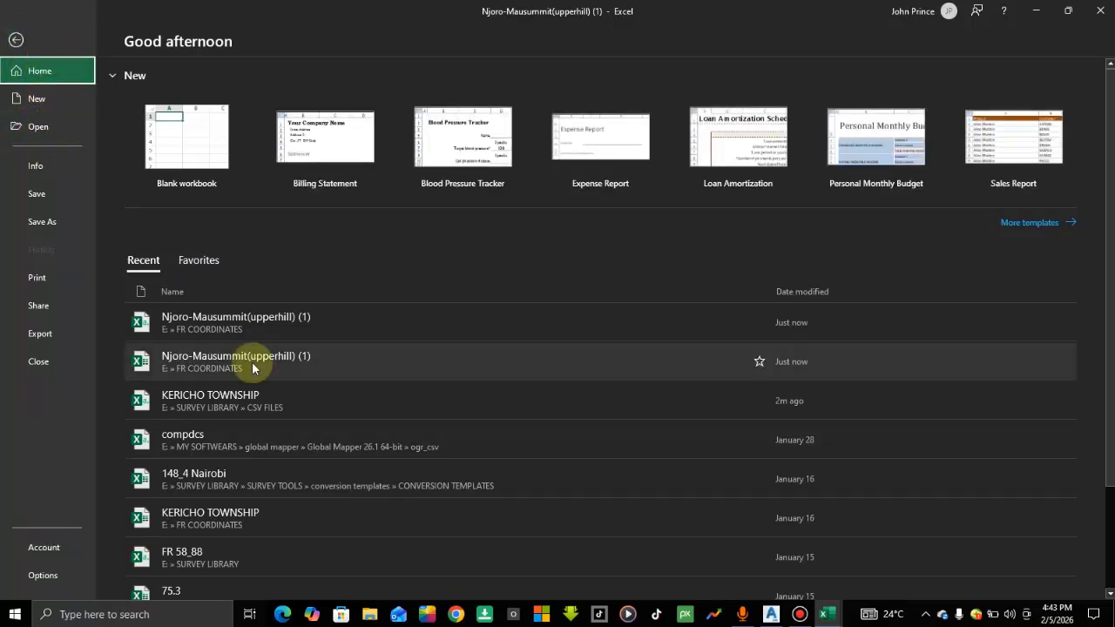
left_click(14, 37)
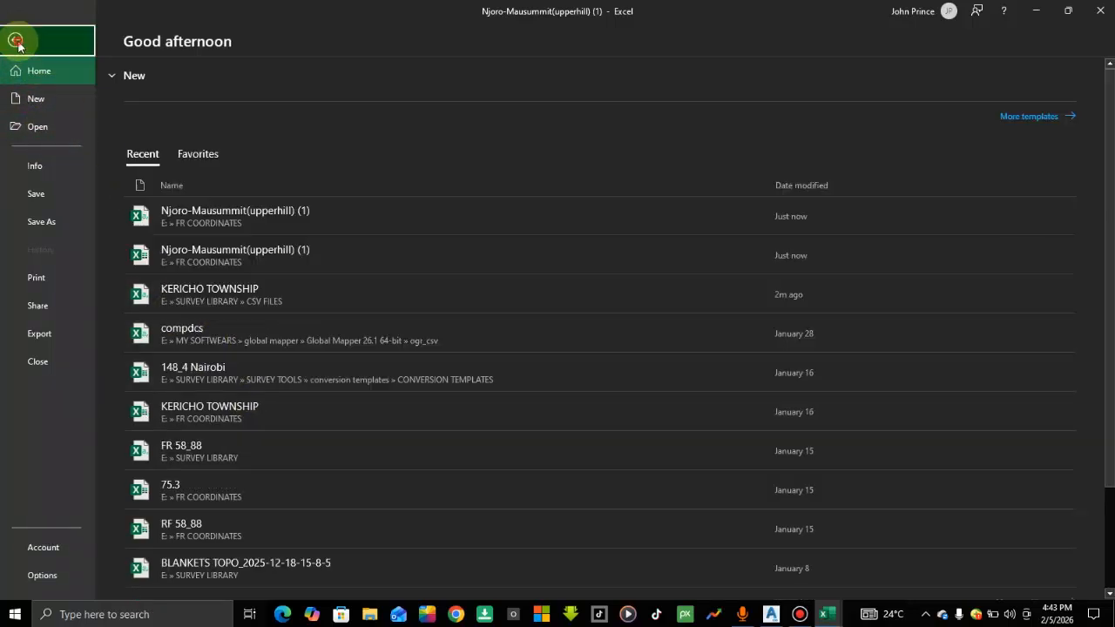
left_click(19, 27)
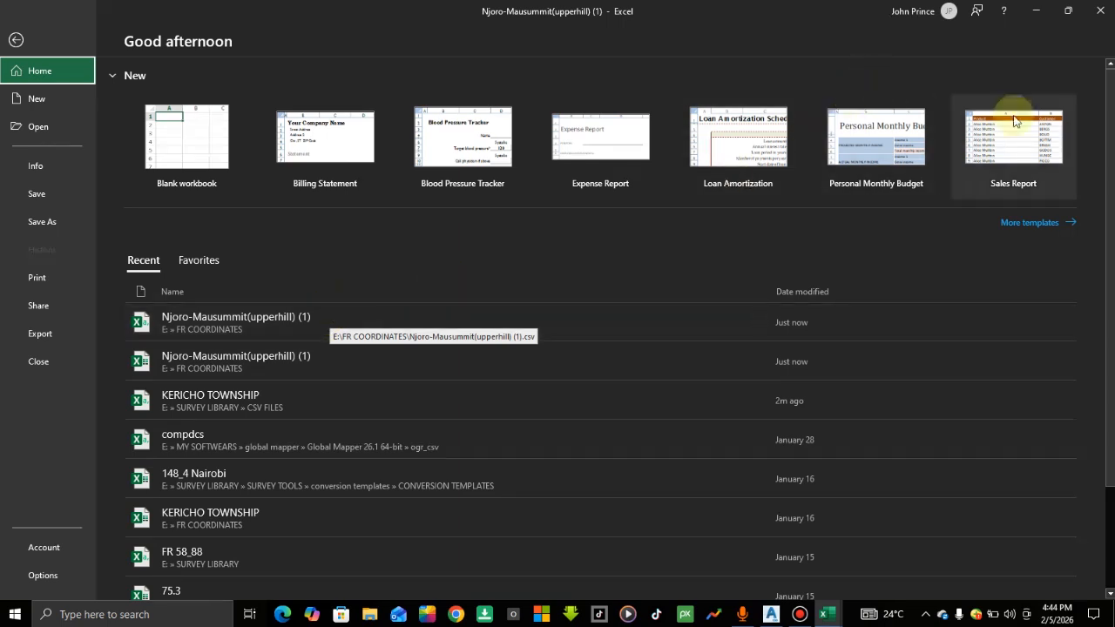
Minimize both Excel windows to the desktop, then restore the Njoro-Mausummit(upperhill) (1) window and close it
left_click(1041, 17)
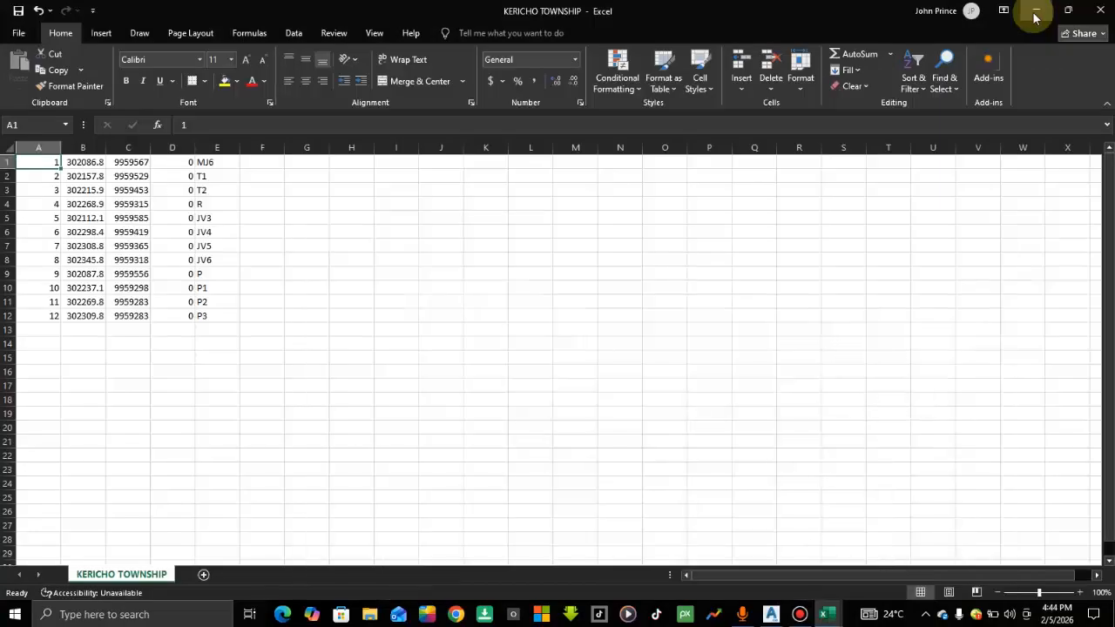
left_click(1034, 10)
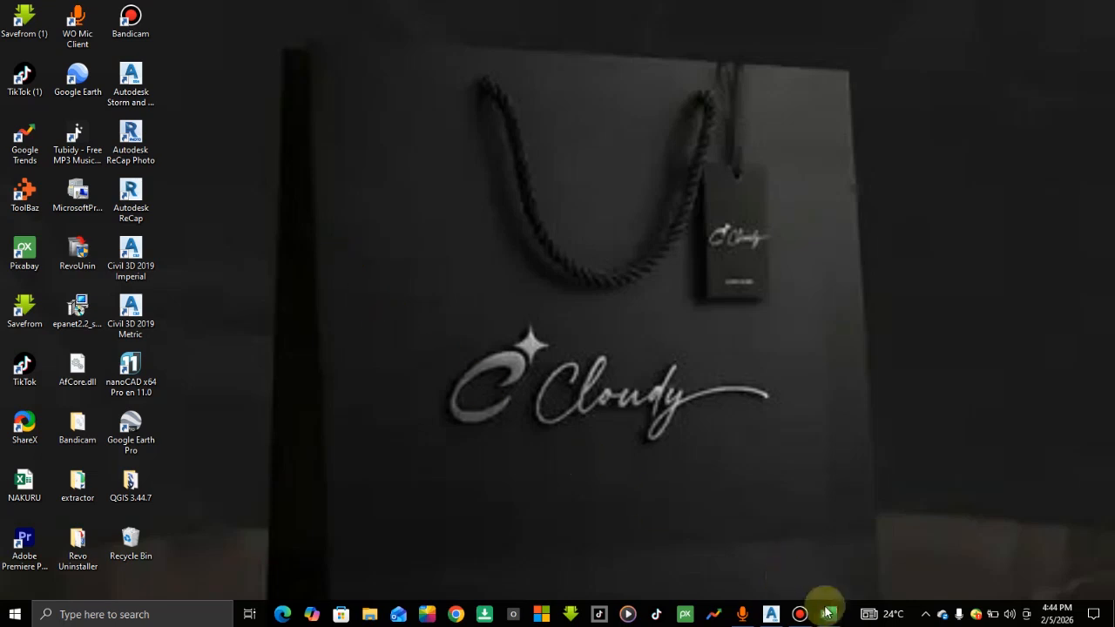
mouse_move(823, 609)
left_click(840, 561)
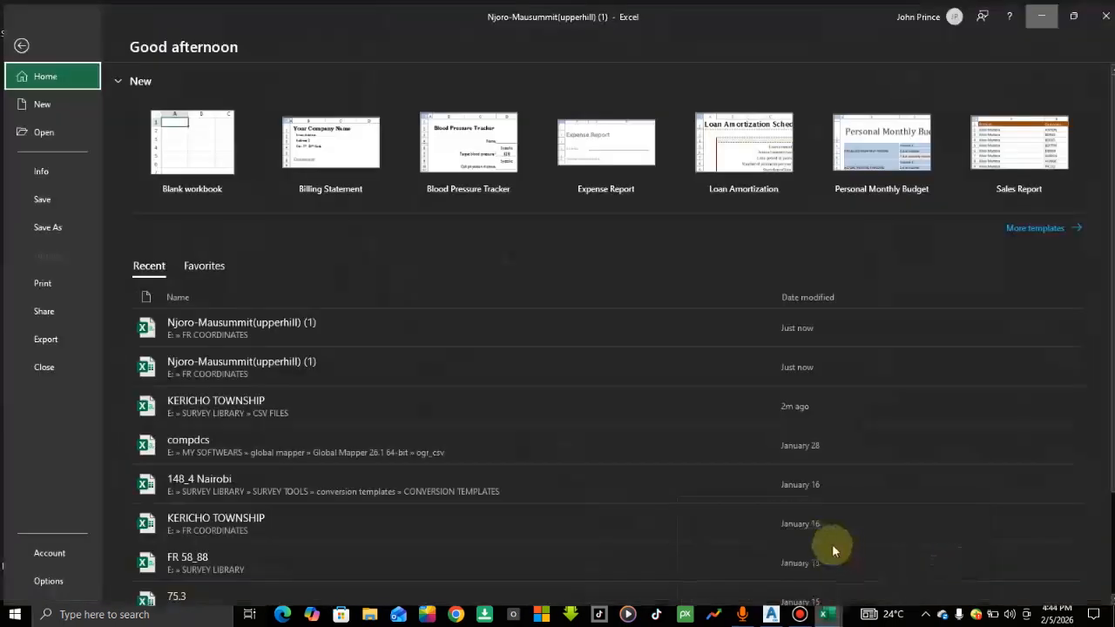
left_click(1099, 10)
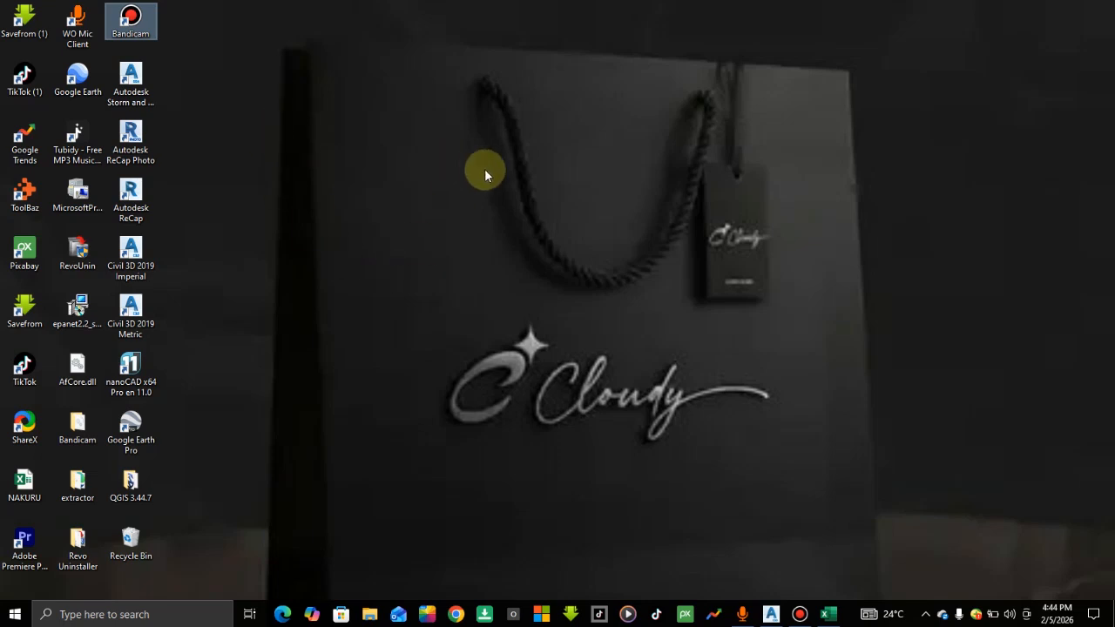
Create a new text document named TOP;O on the desktop and open it in Notepad
right_click(372, 172)
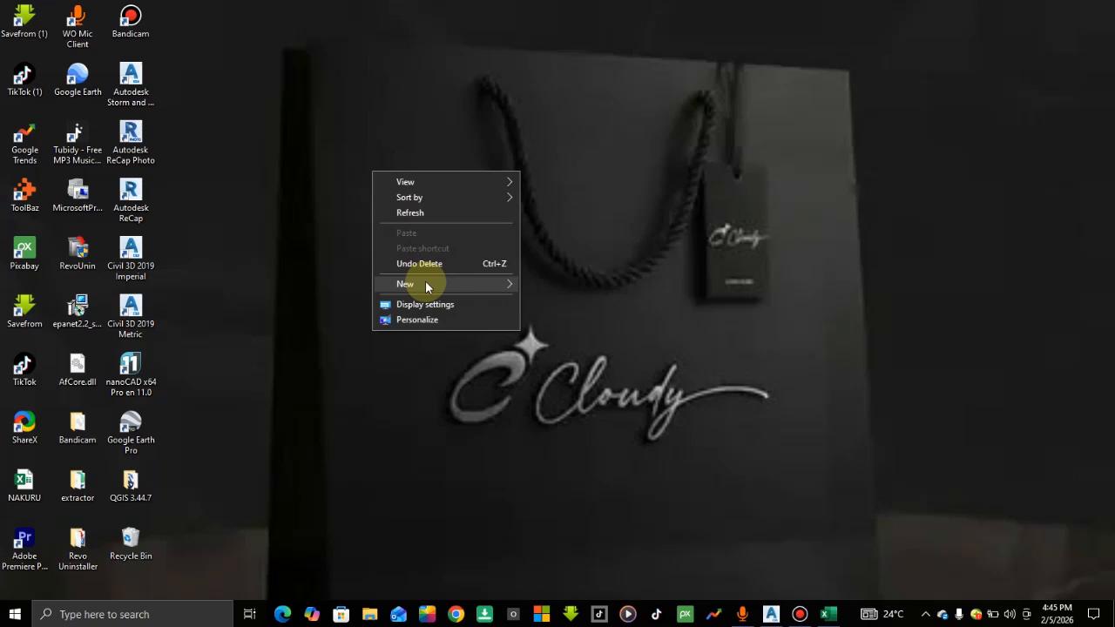
mouse_move(426, 285)
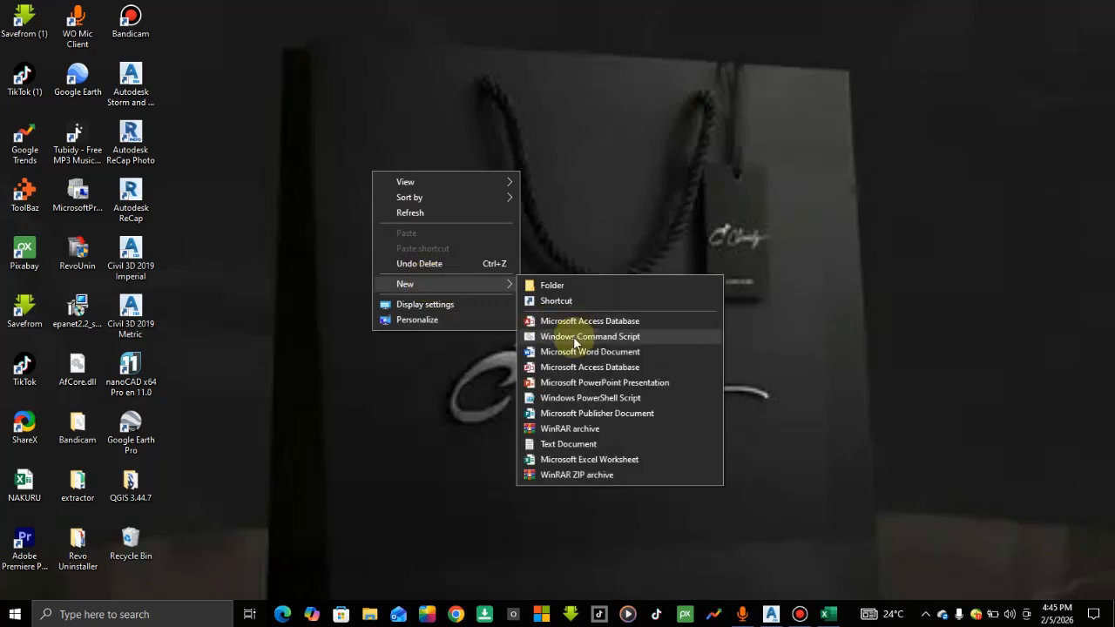
left_click(567, 444)
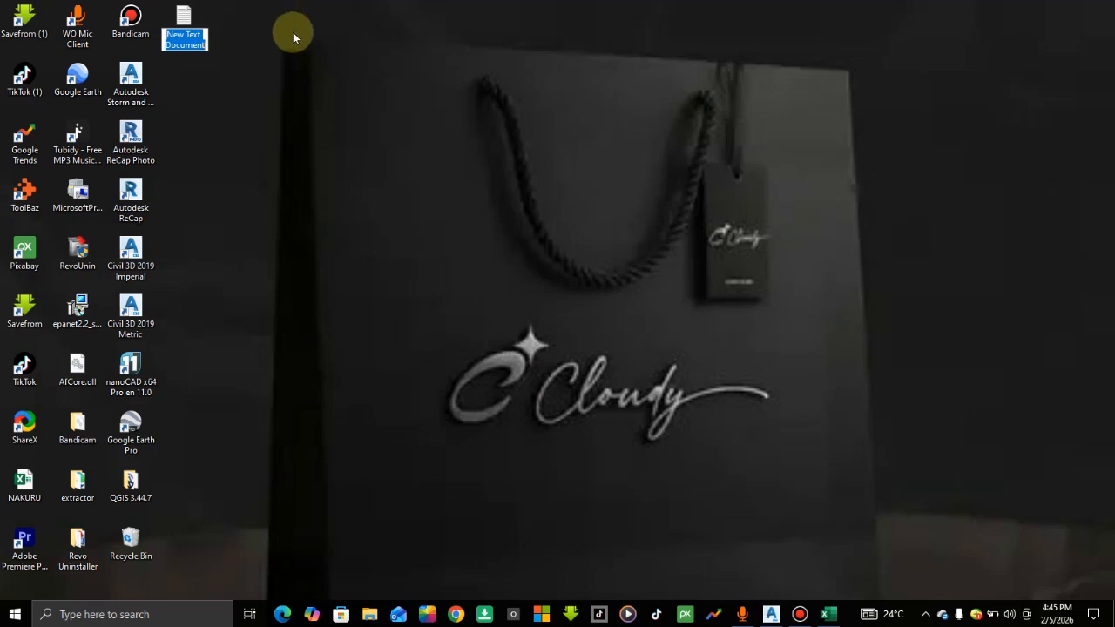
type("test")
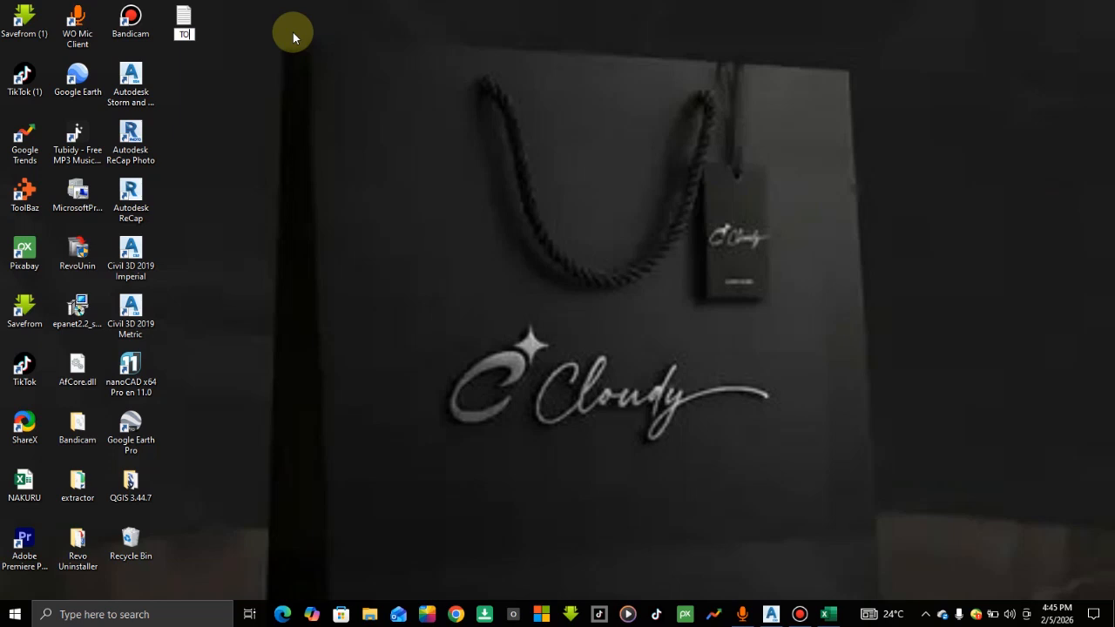
type("TOP;O")
key("Return")
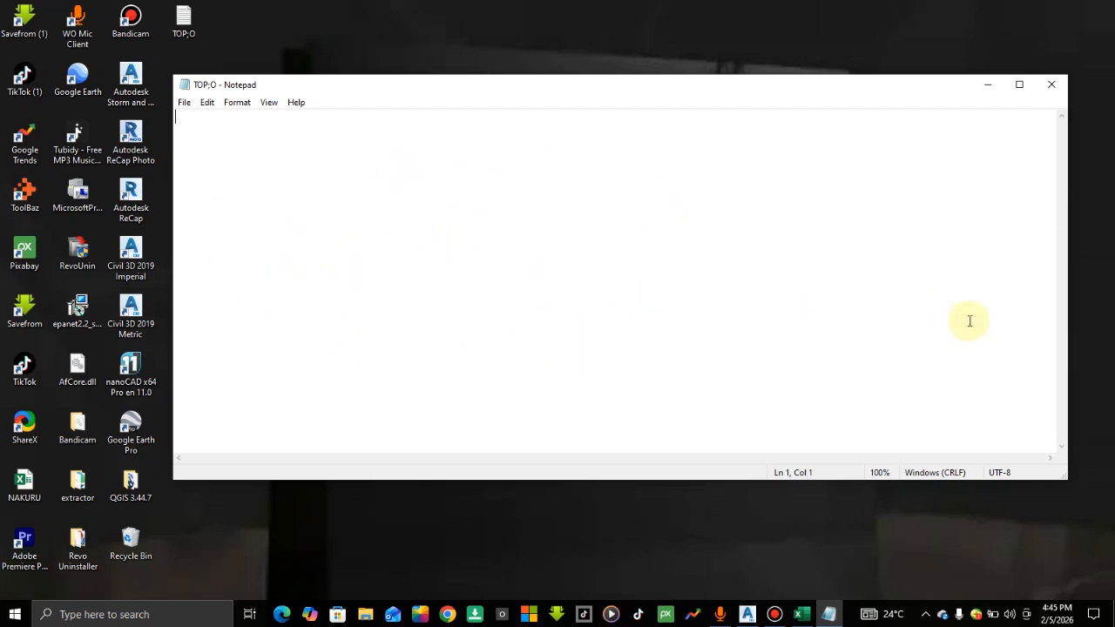
Close the blank TOP;O document and delete its file from the desktop
left_click(1048, 87)
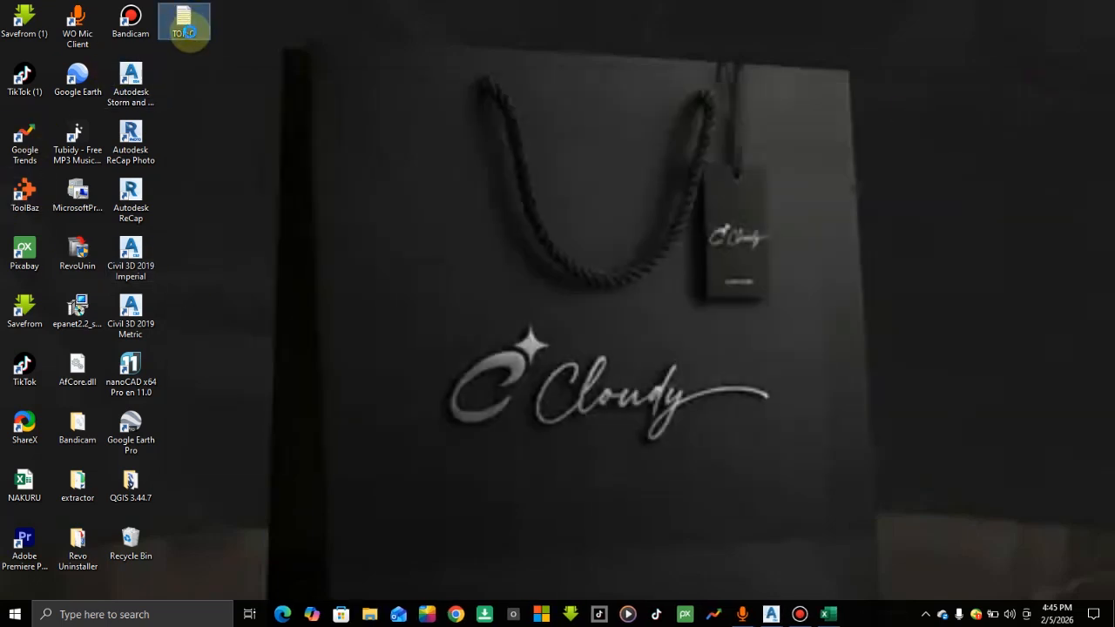
right_click(185, 32)
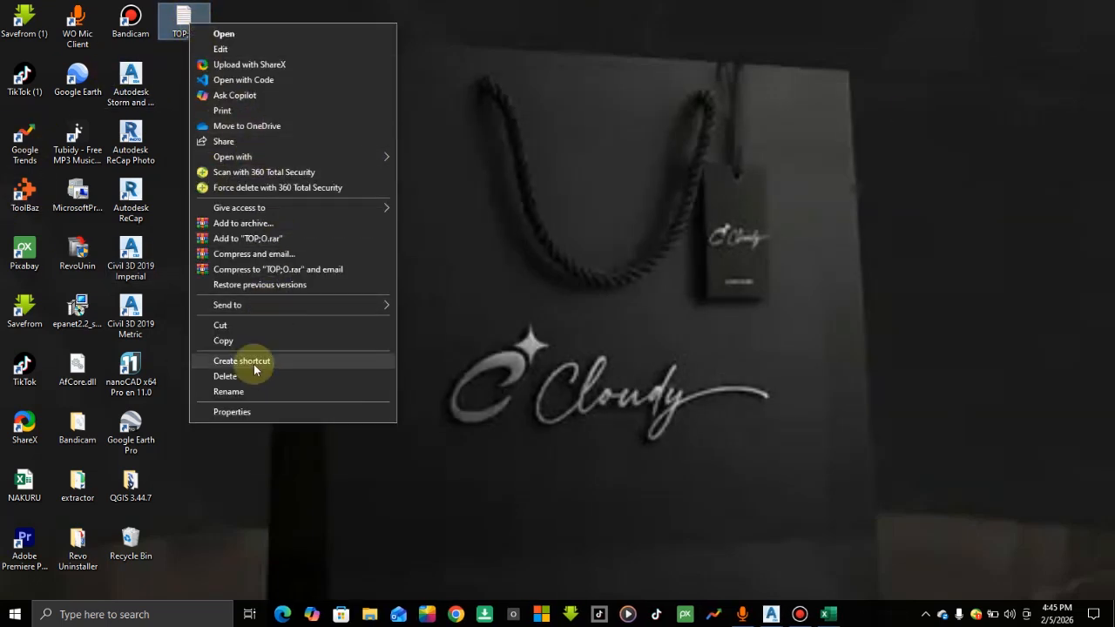
left_click(246, 374)
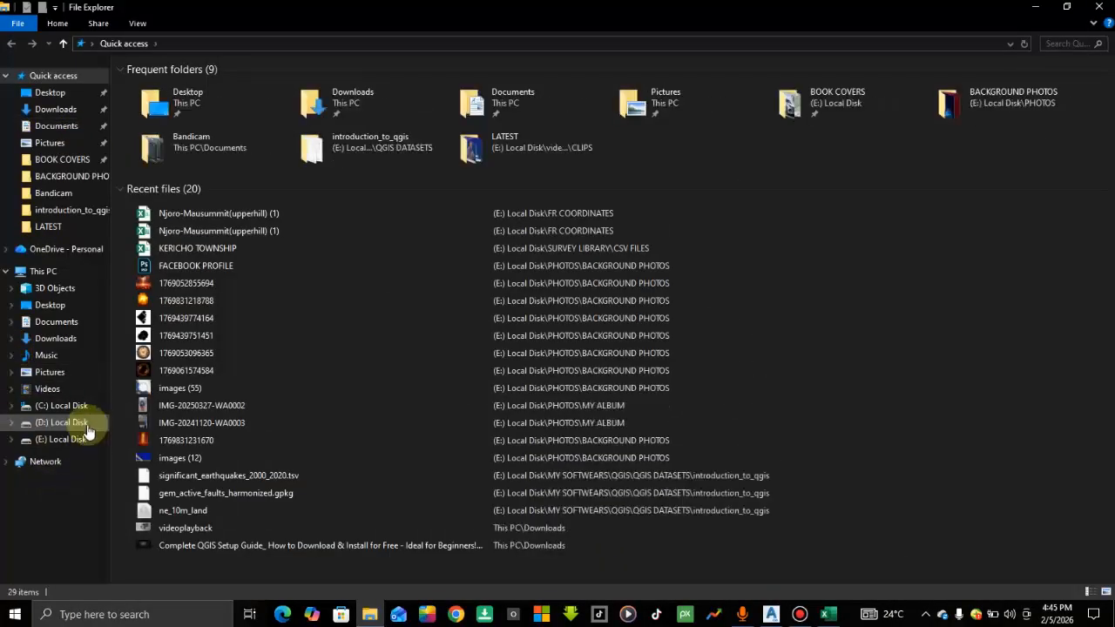
Open the CVS 356 TOPO text file from the SURVEY LIBRARY\CSV FILES folder on the E: drive
left_click(66, 439)
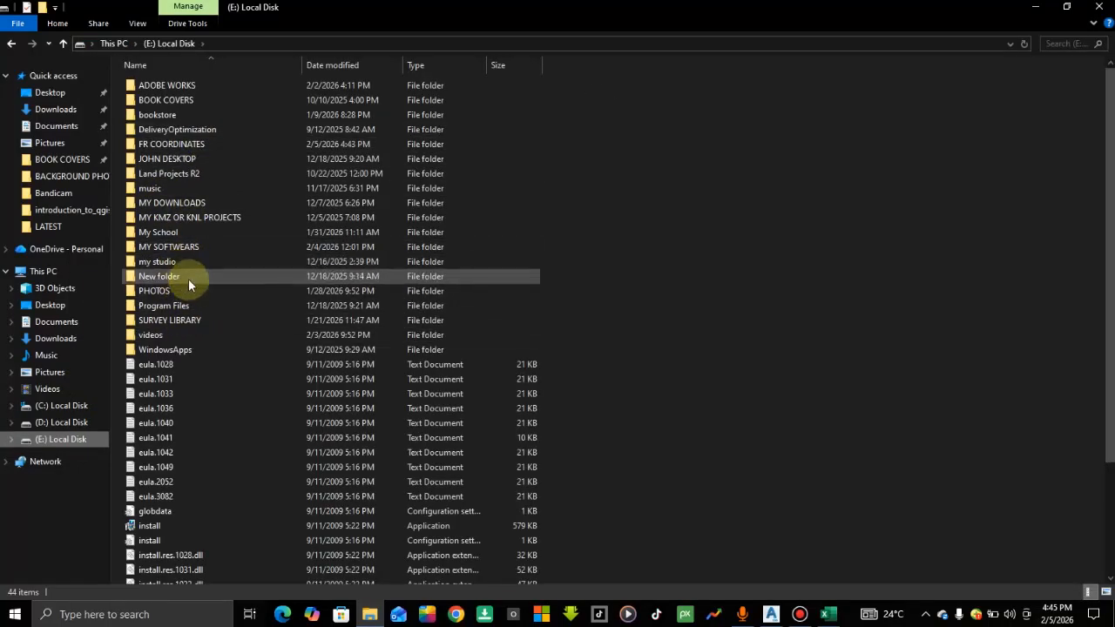
double_click(187, 319)
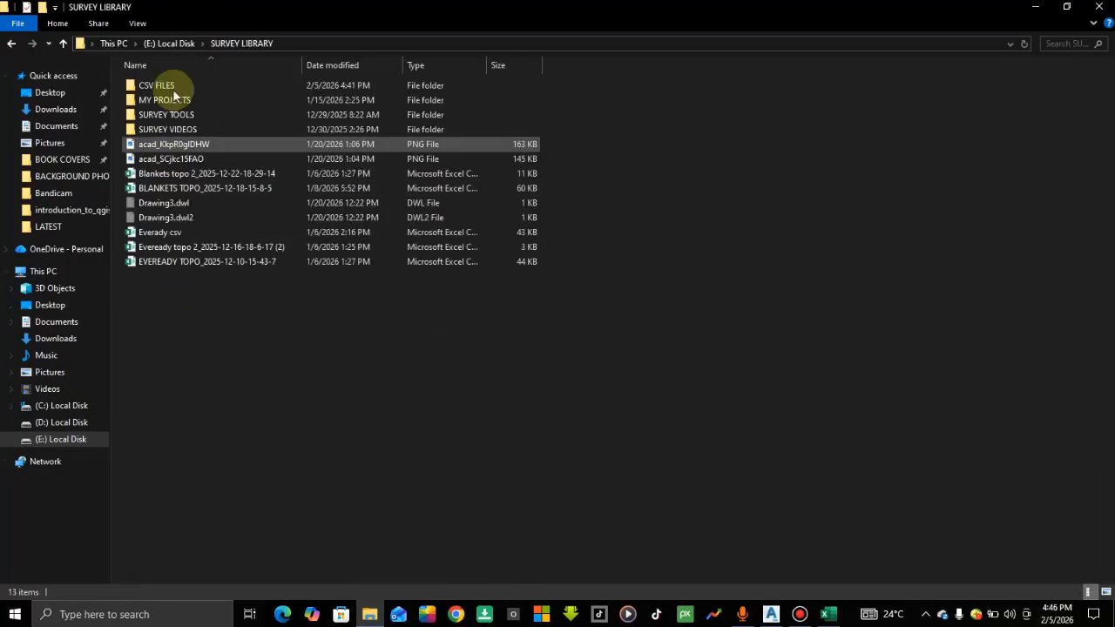
double_click(178, 87)
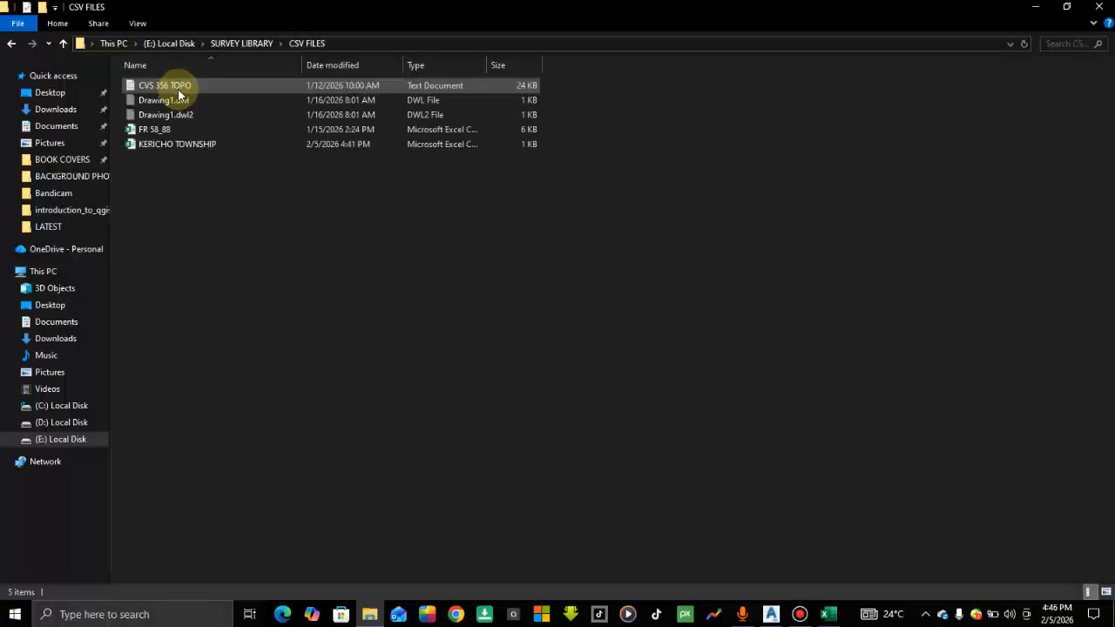
double_click(179, 84)
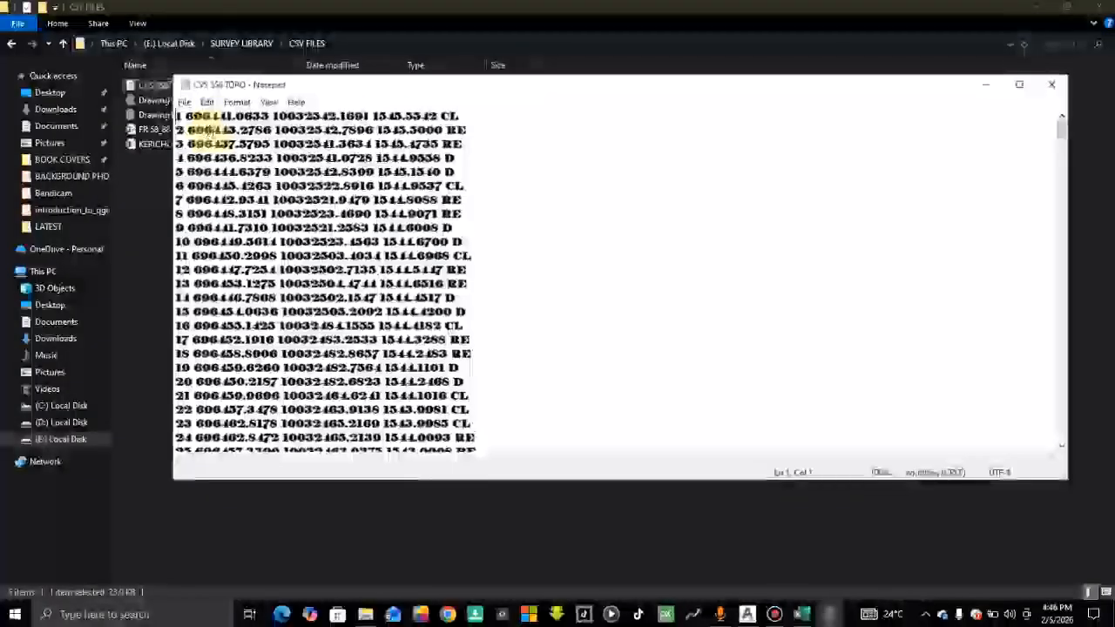
Look through the space-delimited survey points in CVS 356 TOPO, and close the file and its folder window
scroll(359, 270, "down", 9)
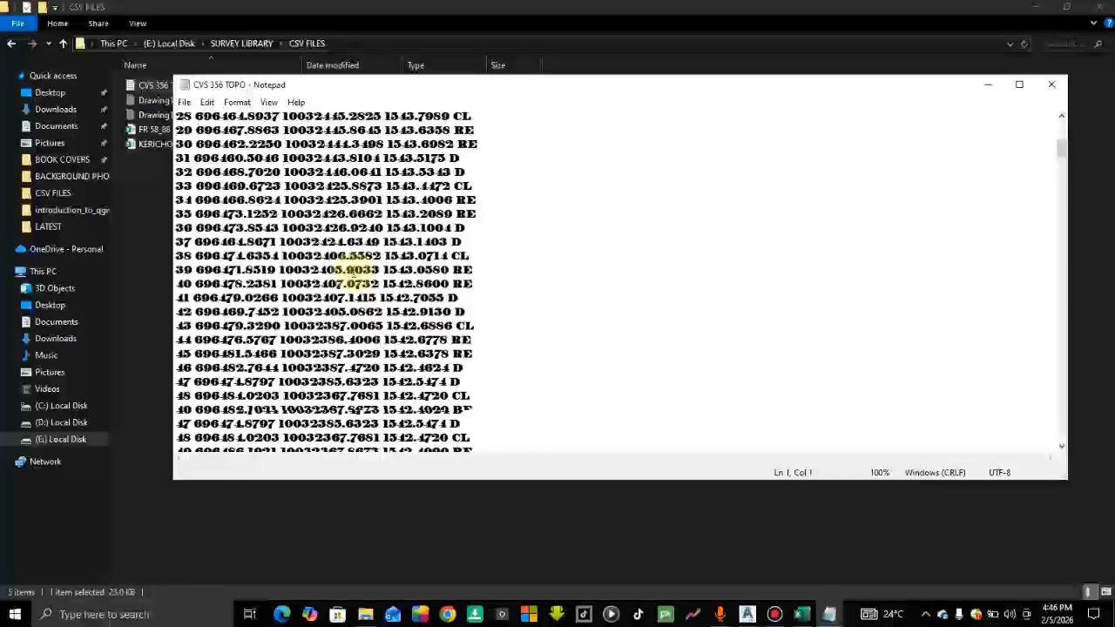
scroll(359, 272, "down", 20)
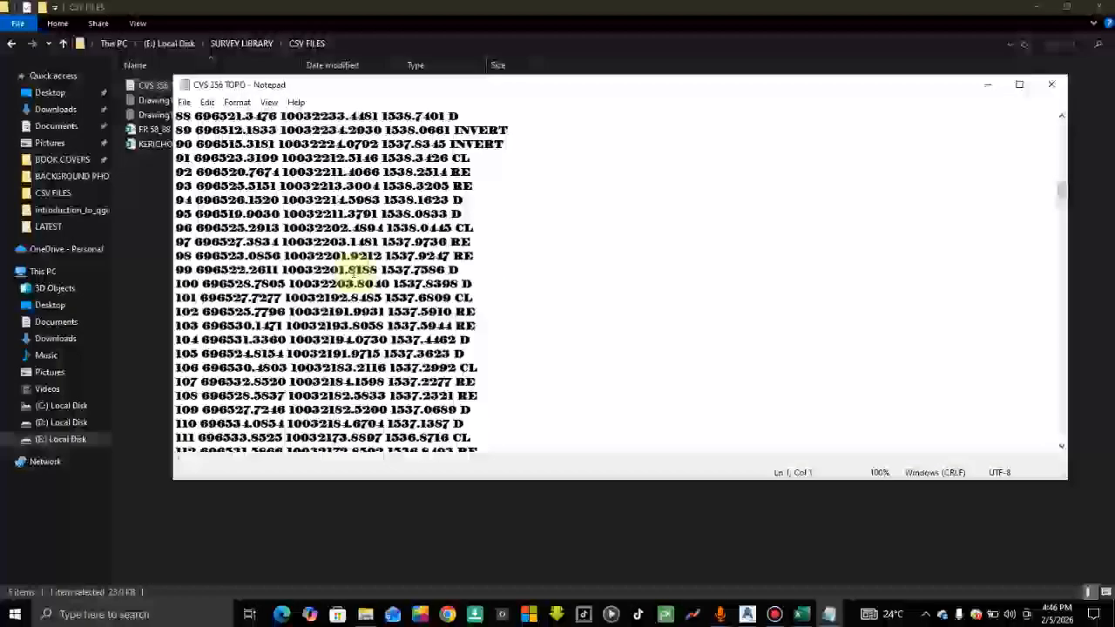
scroll(359, 270, "down", 14)
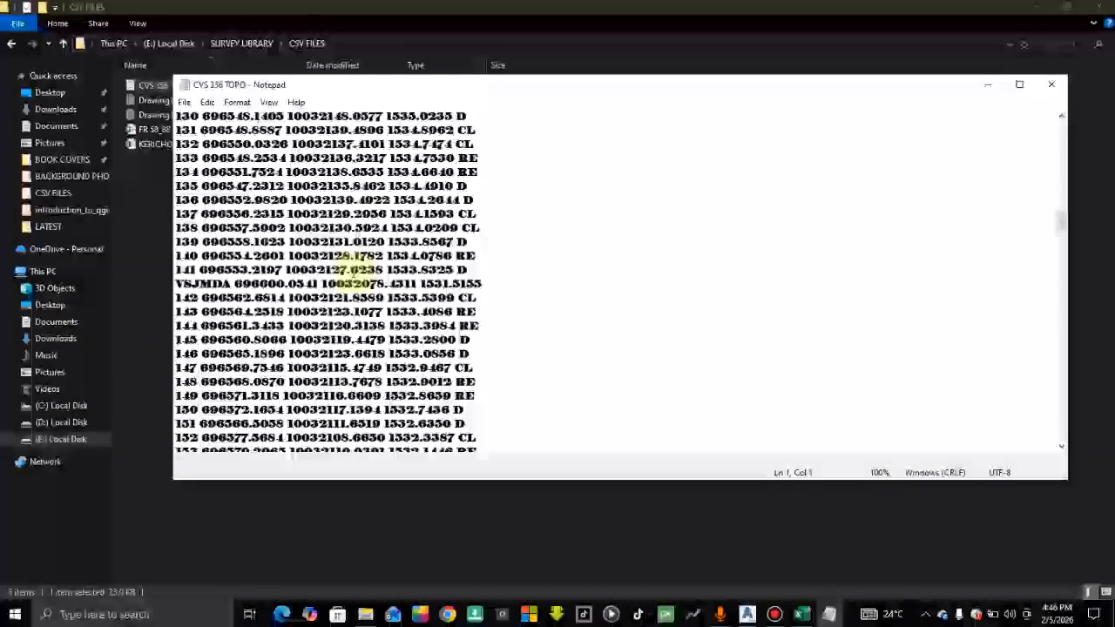
scroll(355, 268, "down", 19)
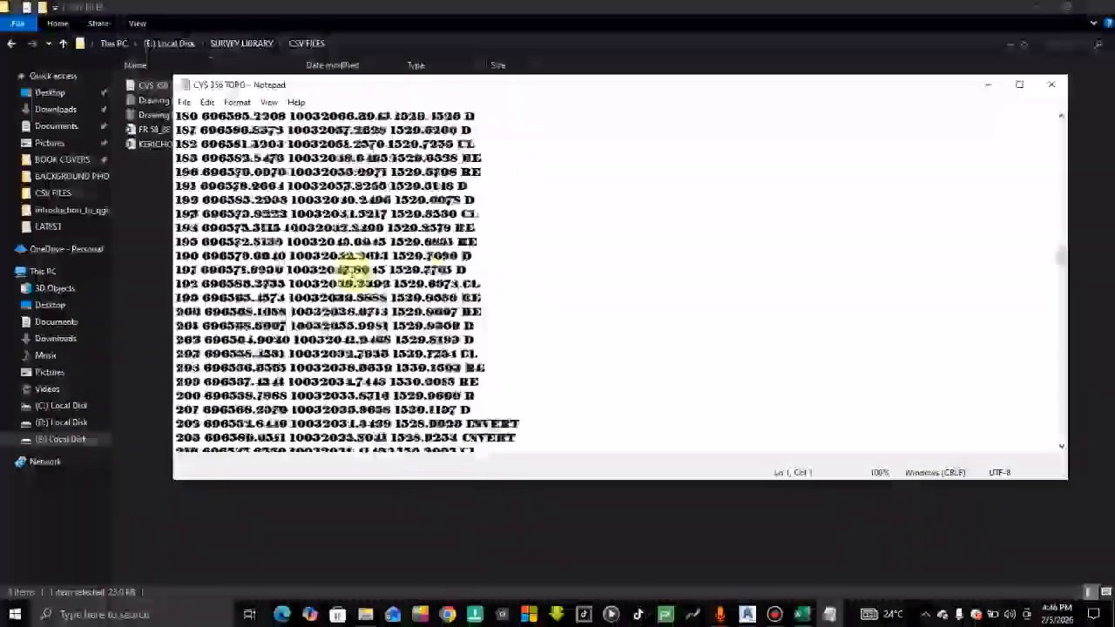
scroll(353, 271, "up", 20)
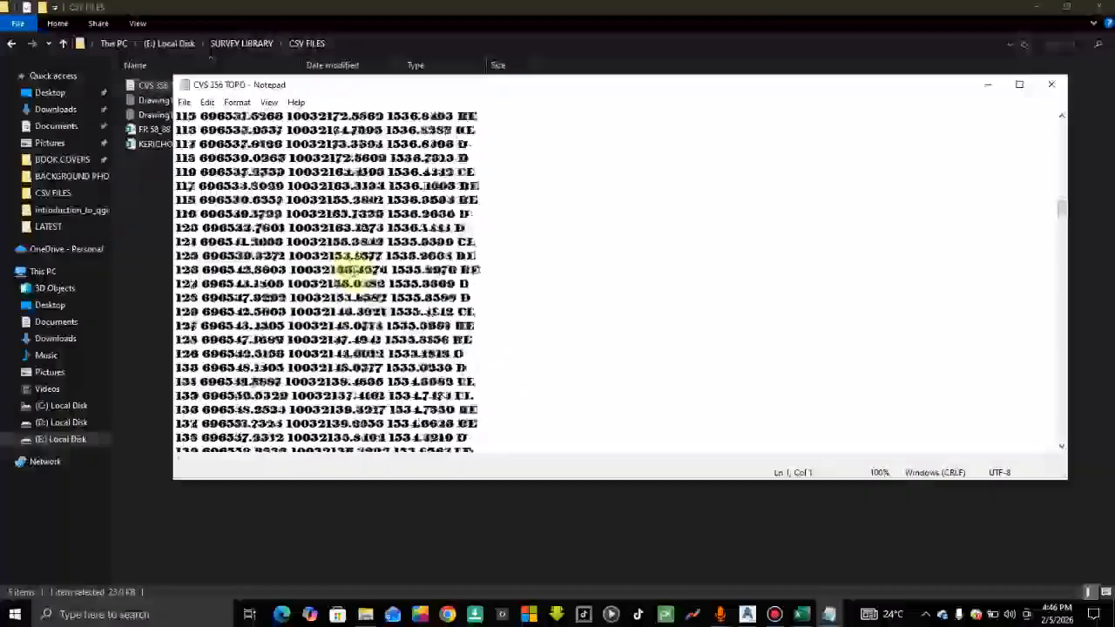
scroll(357, 272, "up", 20)
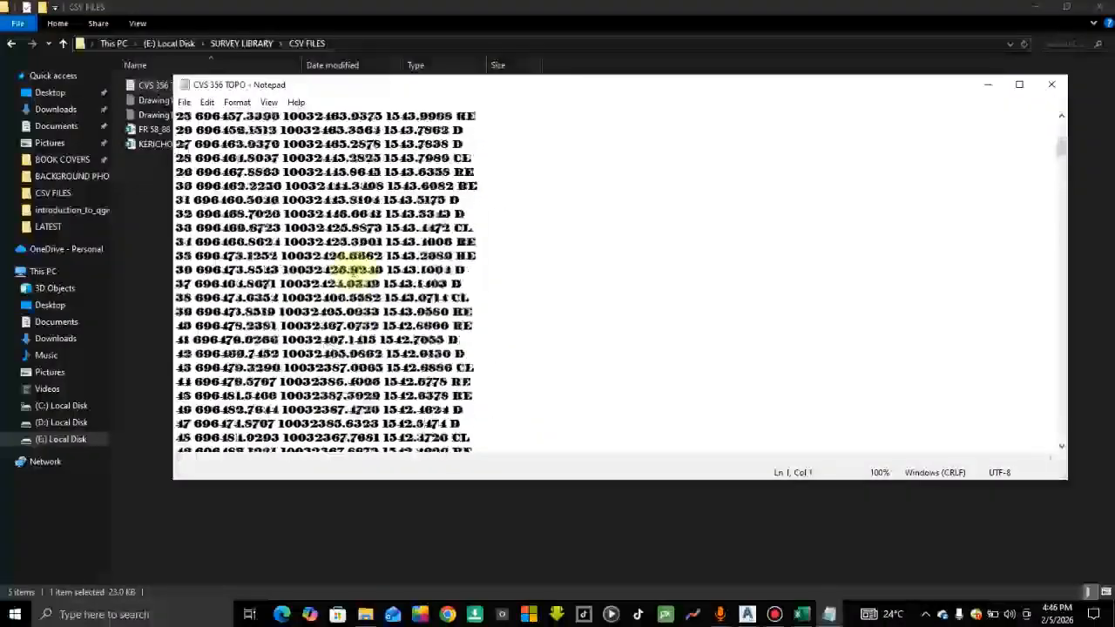
scroll(357, 270, "up", 8)
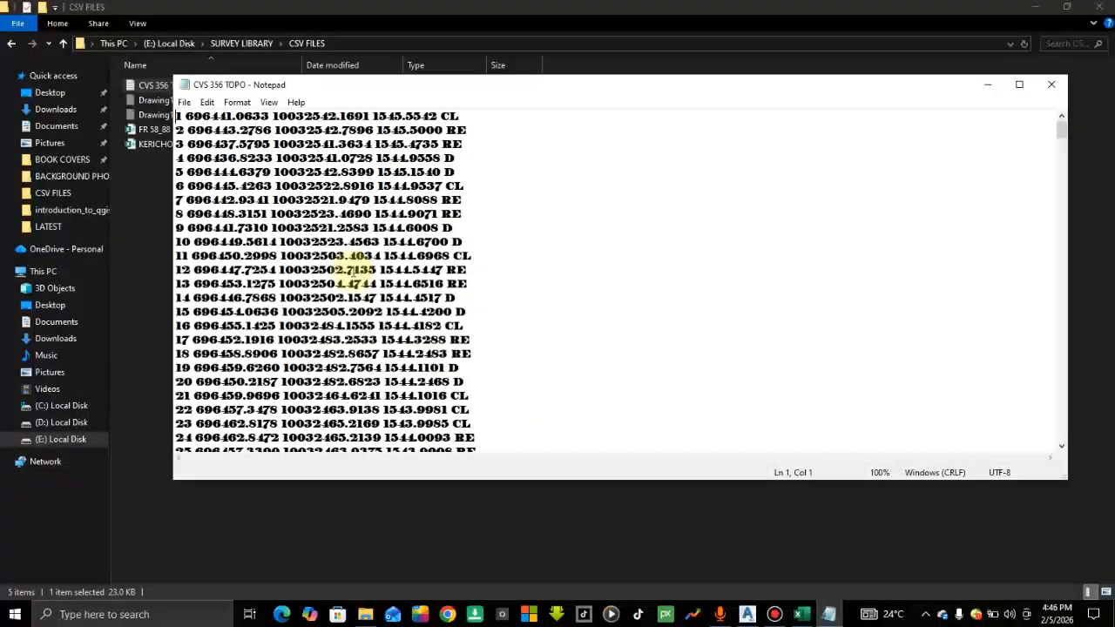
left_click(1051, 86)
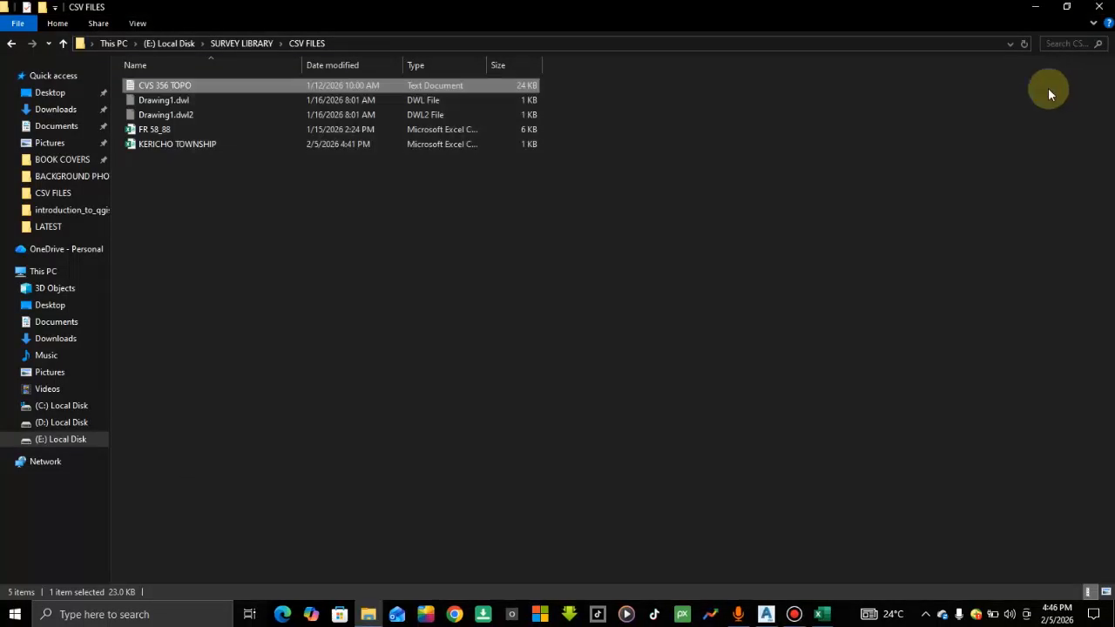
left_click(1097, 7)
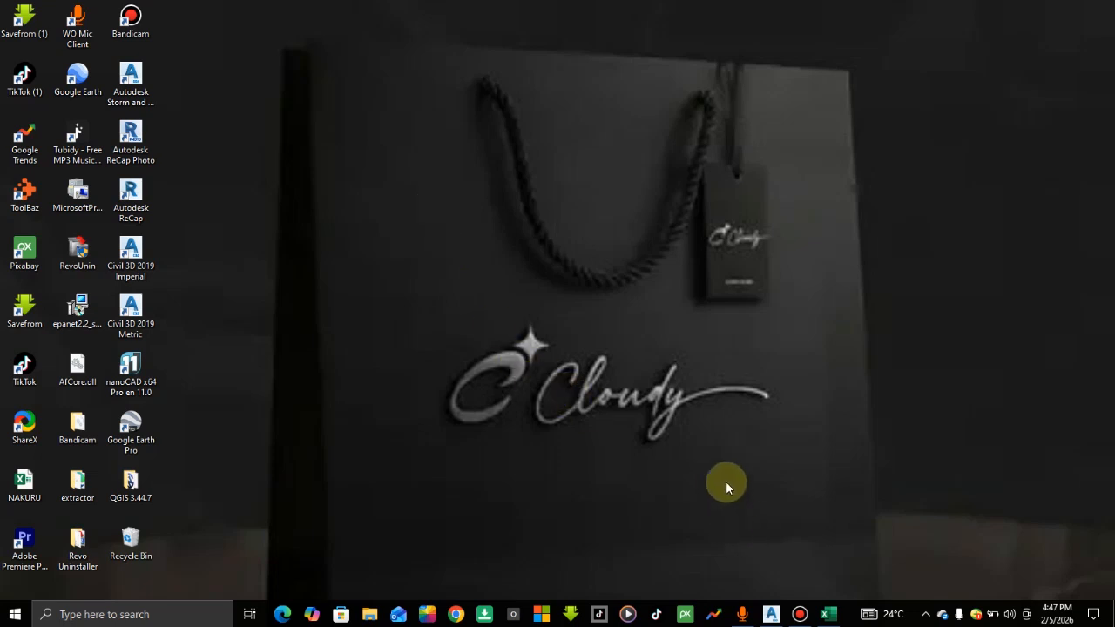
Review the KERICHO TOWNSHIP point columns in Excel, and switch to Civil 3D to start importing points from a file
left_click(829, 616)
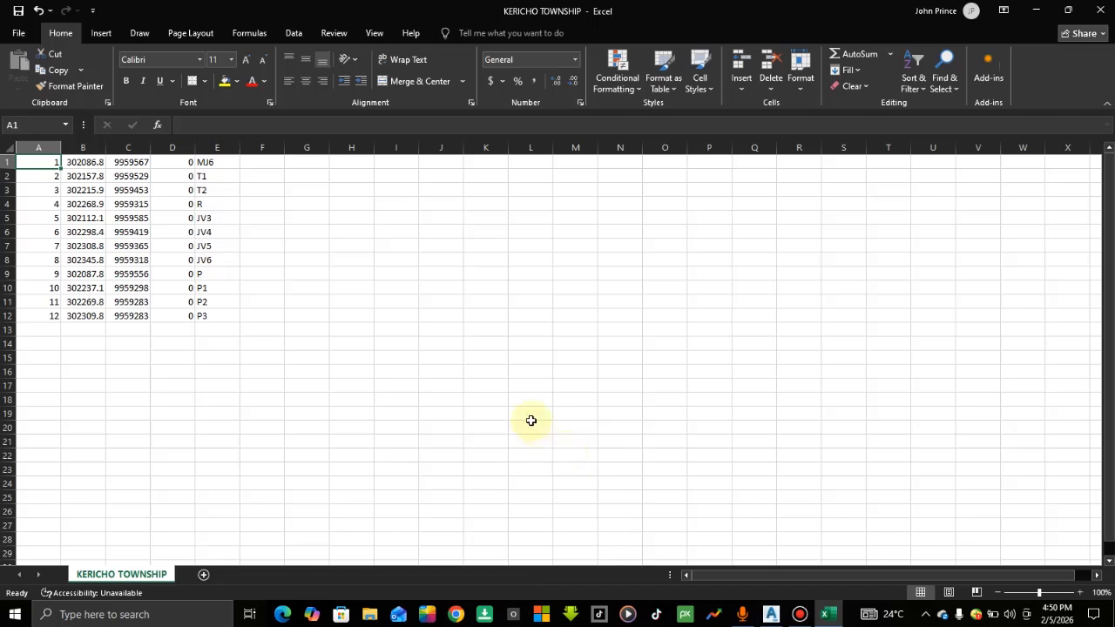
left_click(262, 270)
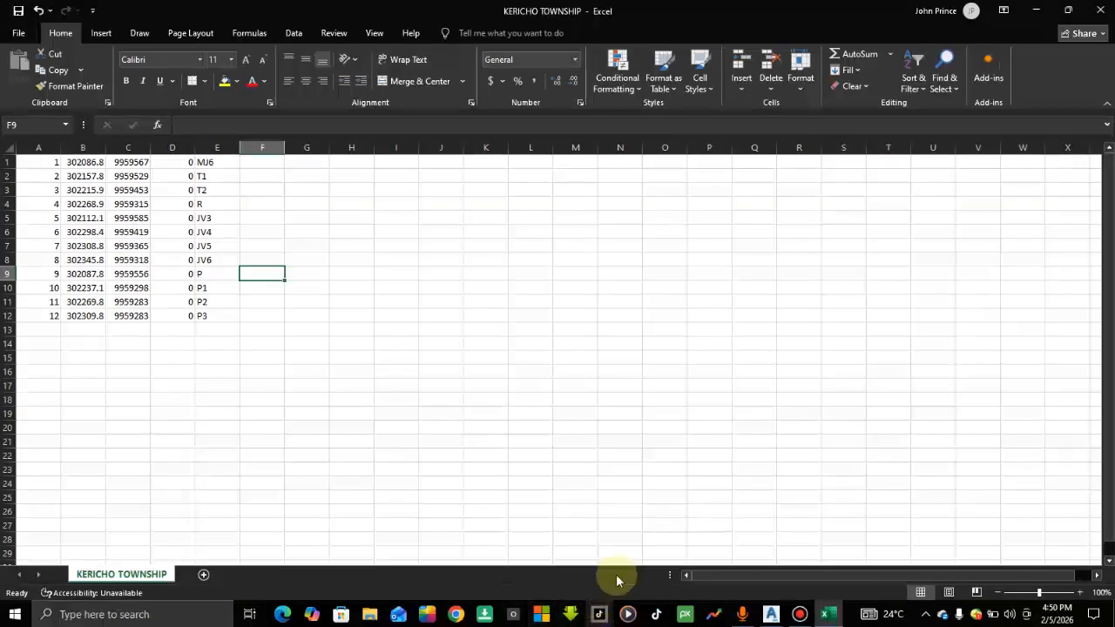
left_click(770, 615)
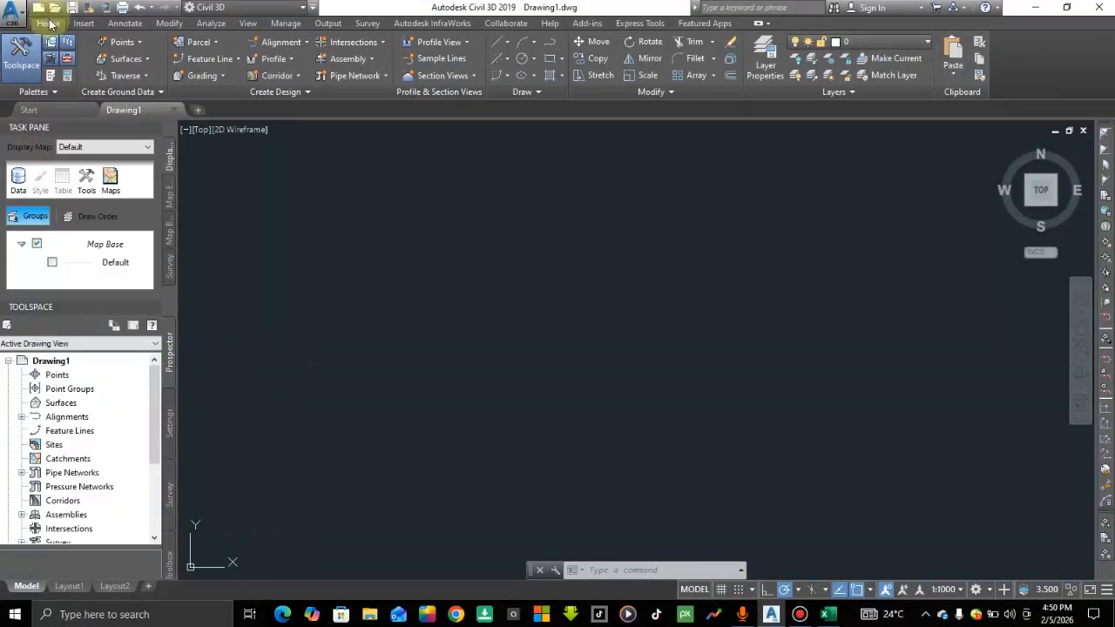
left_click(82, 24)
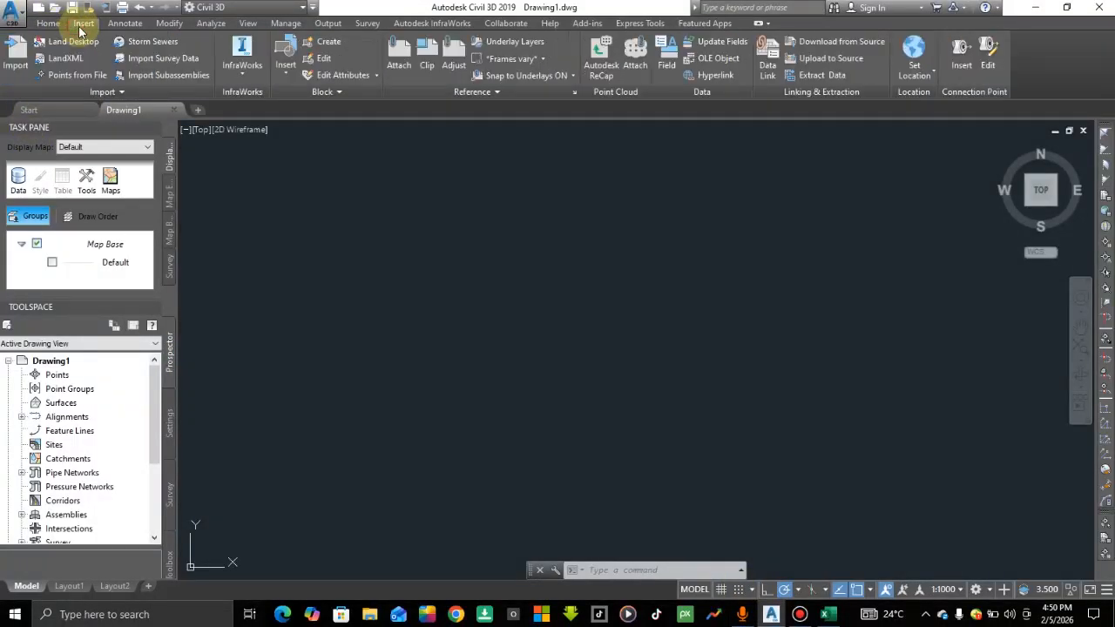
left_click(85, 82)
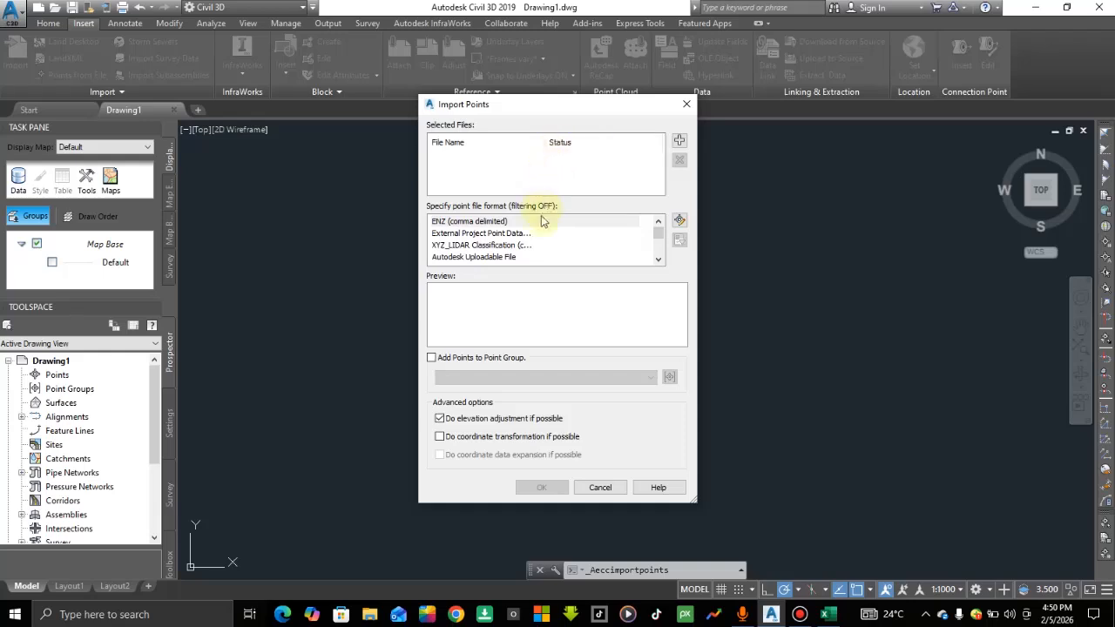
Look through the available point file formats for the import, down to the PNEZD and ENZ entries
scroll(529, 237, "down", 1)
scroll(529, 236, "up", 1)
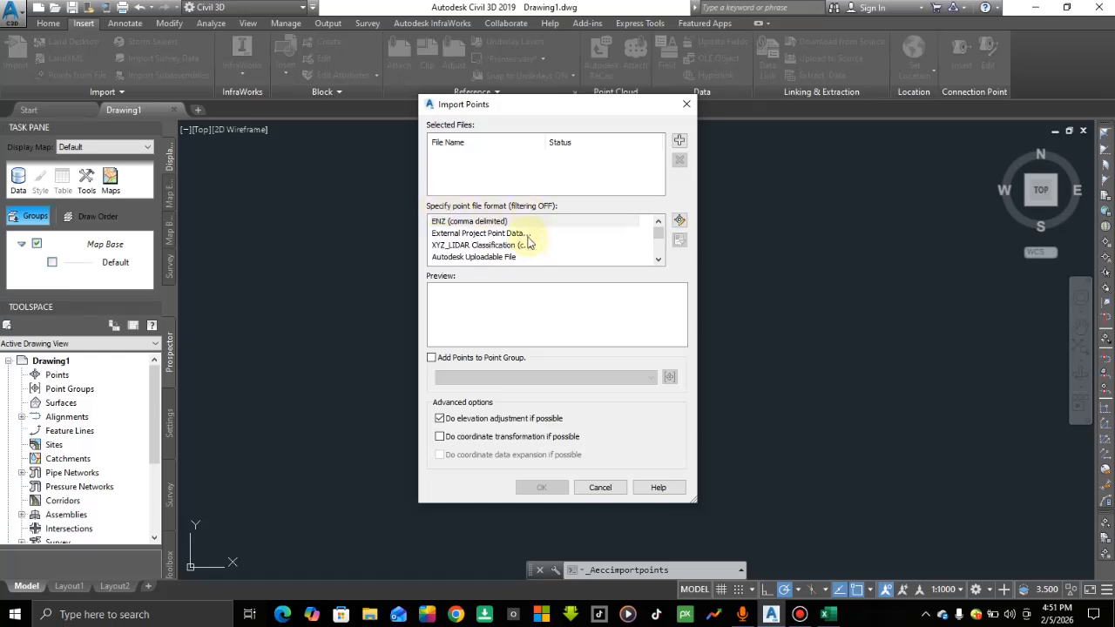
scroll(497, 231, "down", 1)
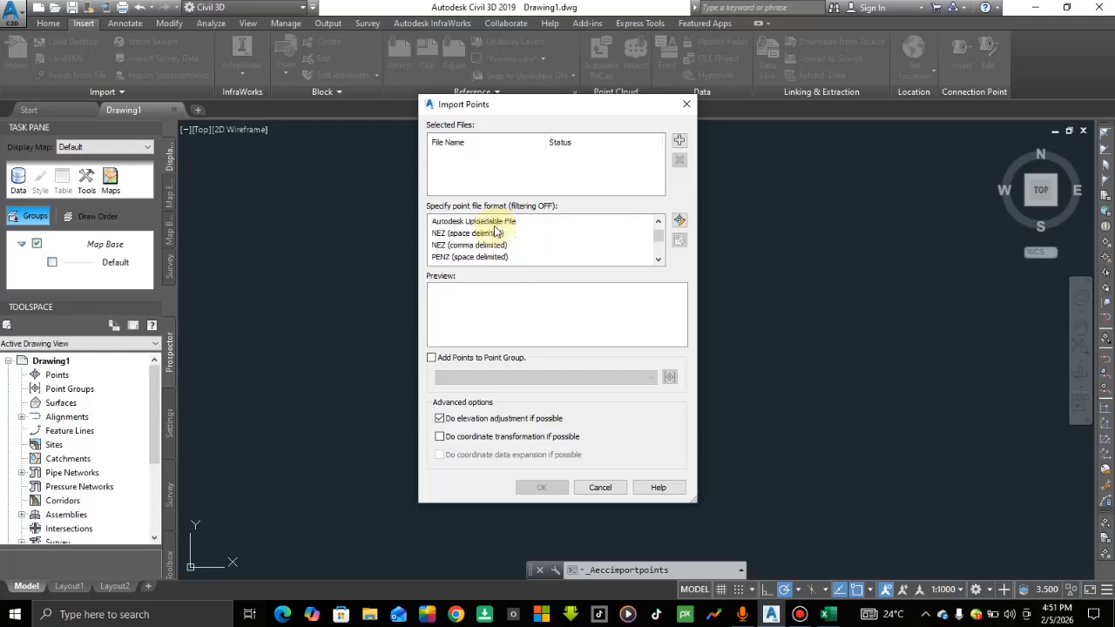
scroll(496, 231, "up", 1)
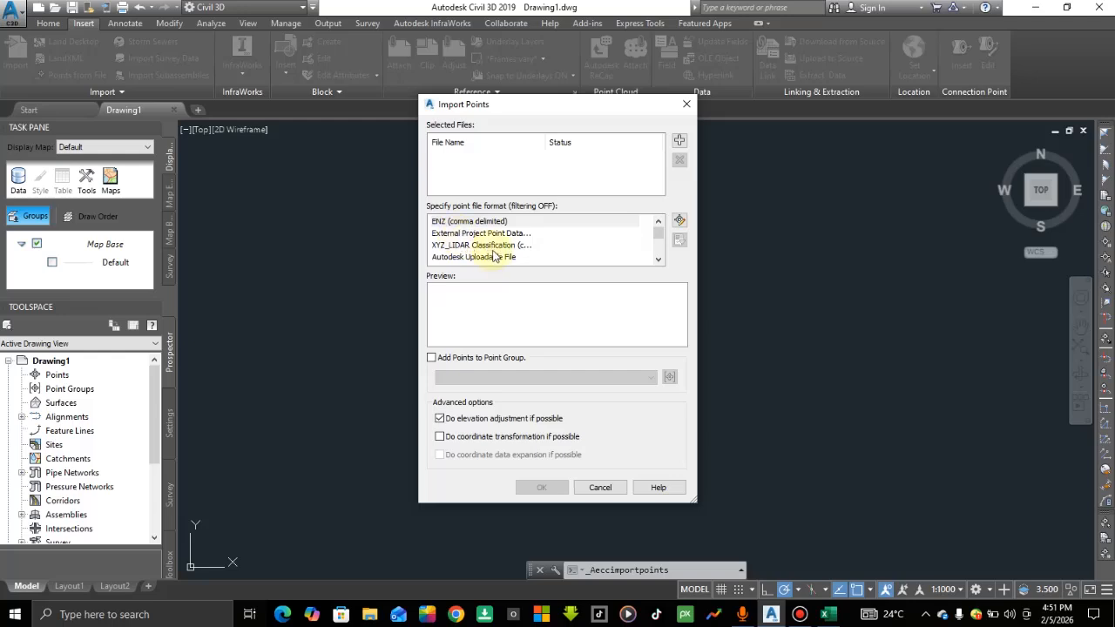
scroll(492, 251, "down", 4)
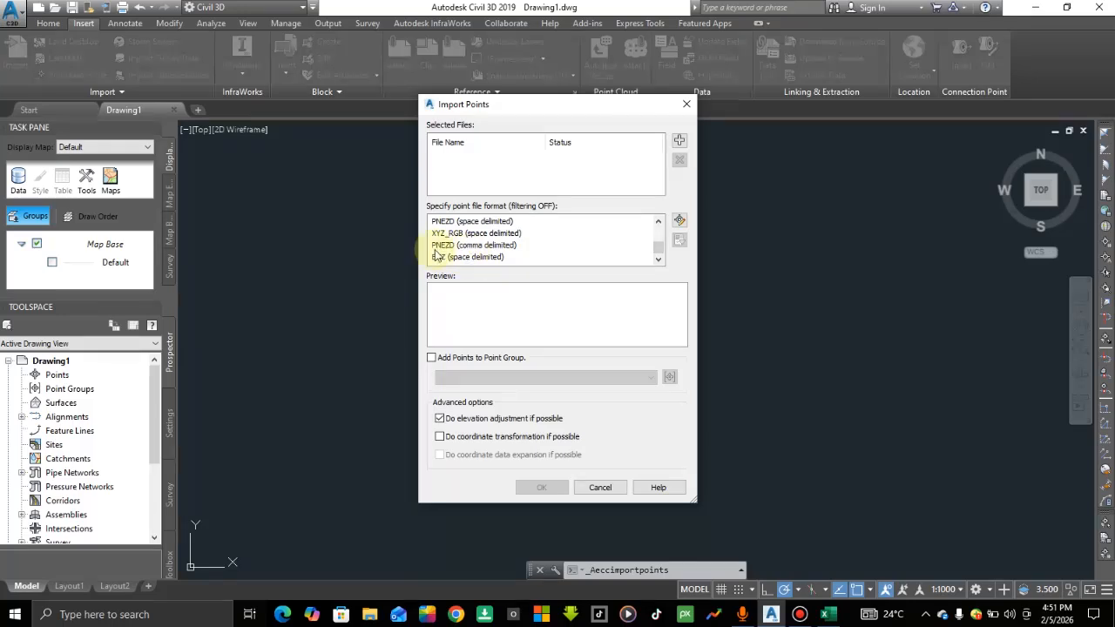
Compare the column order of the KERICHO TOWNSHIP sheet in Excel with the PNEZD point file formats in Civil 3D
left_click(827, 614)
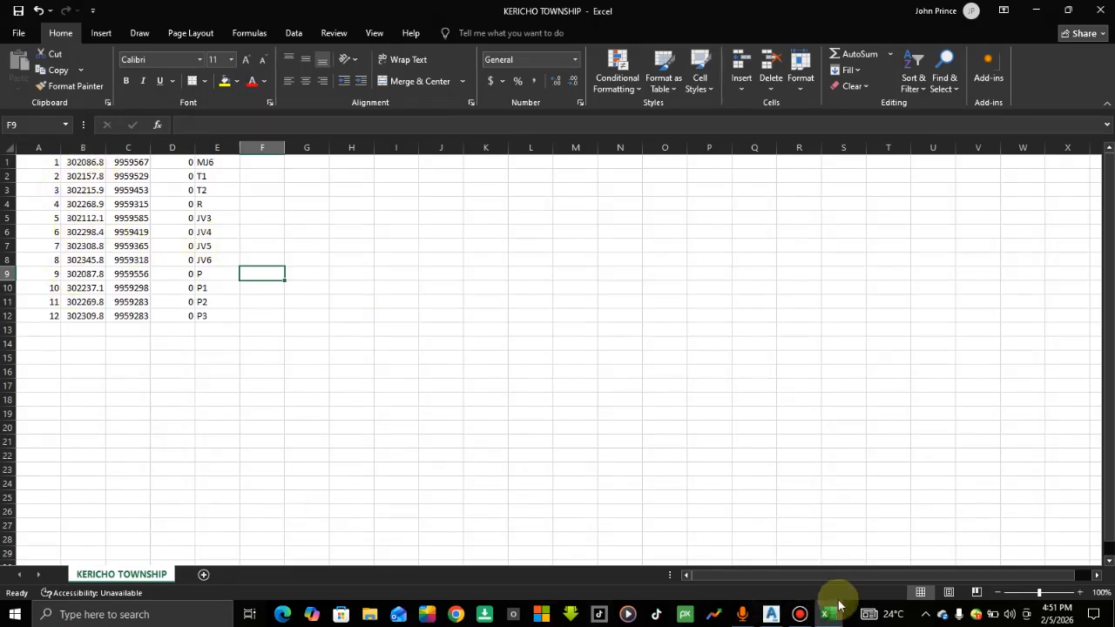
left_click(770, 614)
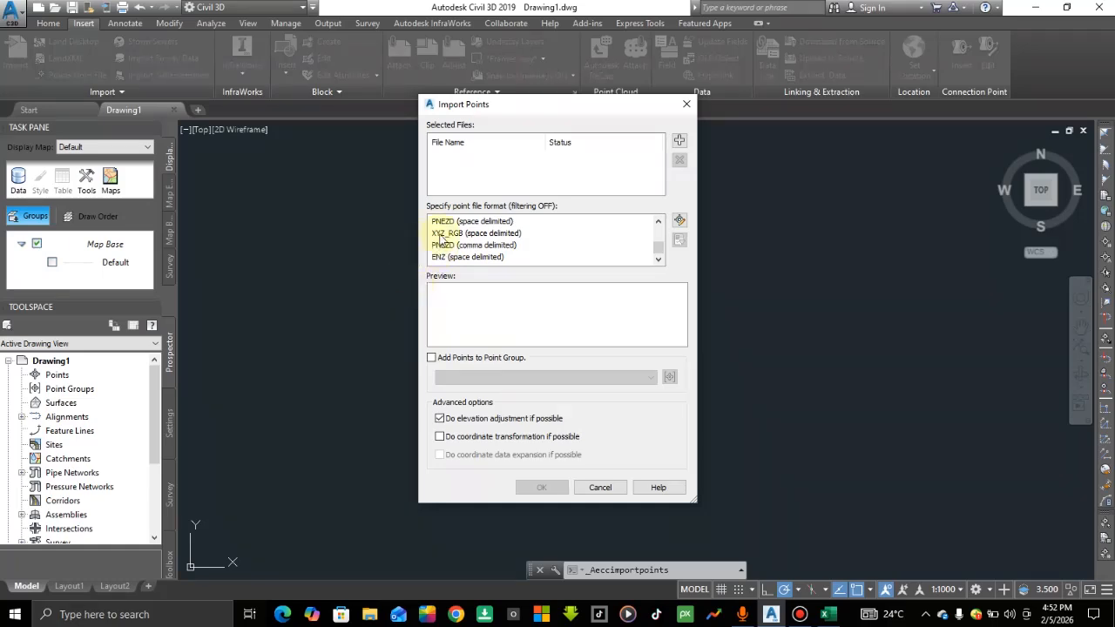
left_click(827, 614)
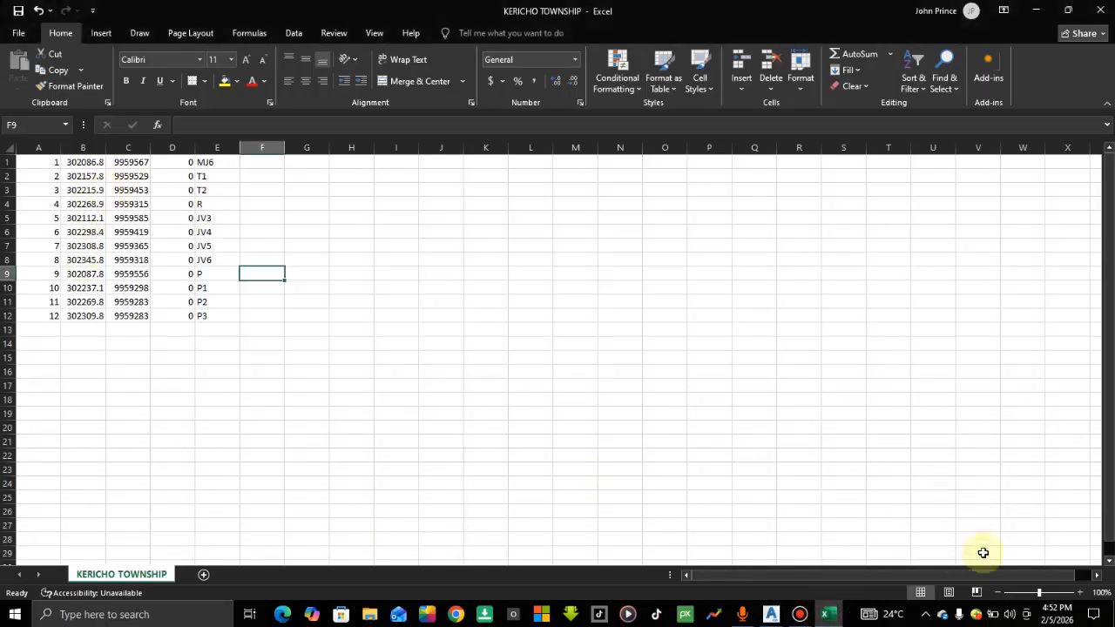
mouse_move(829, 618)
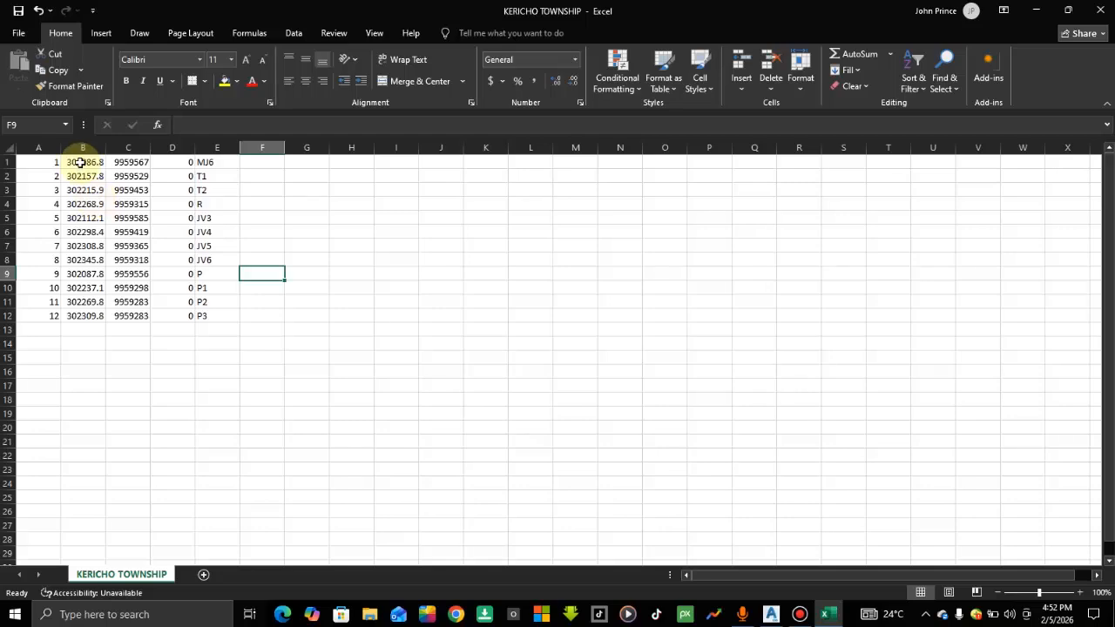
left_click(771, 614)
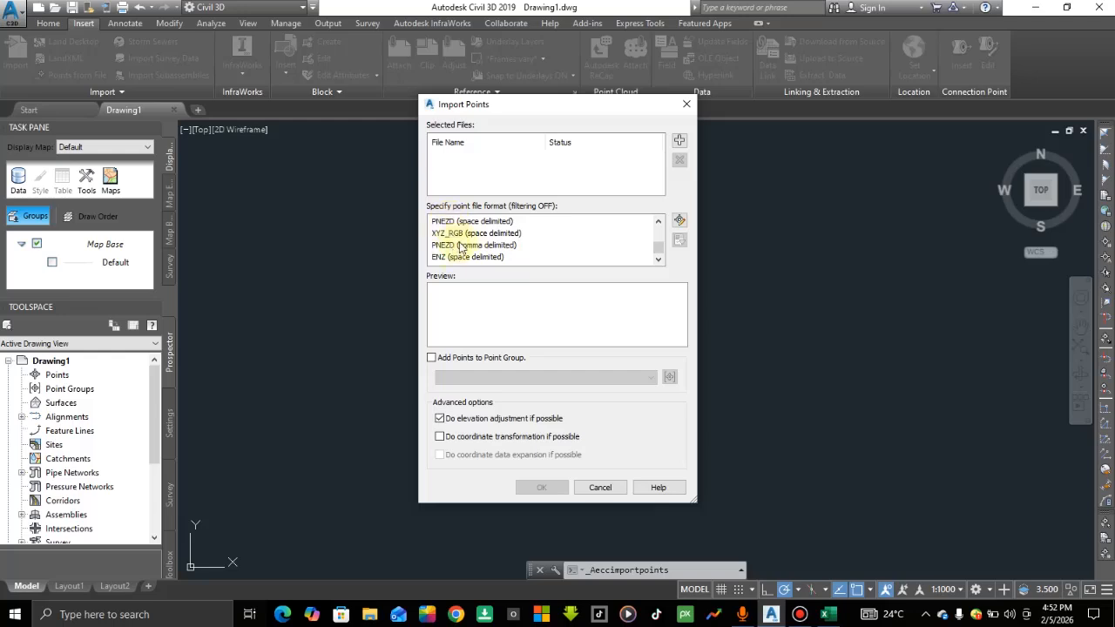
Check the KERICHO TOWNSHIP columns in Excel one by one against the PENZD (comma delimited) point file format in Civil 3D
scroll(462, 249, "up", 3)
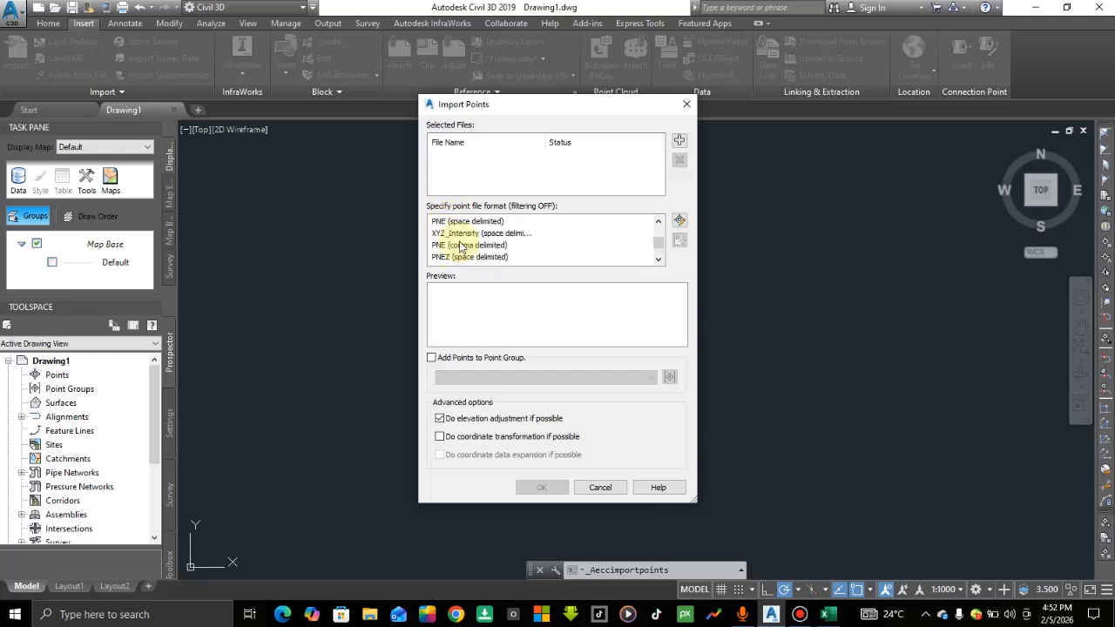
scroll(461, 249, "up", 2)
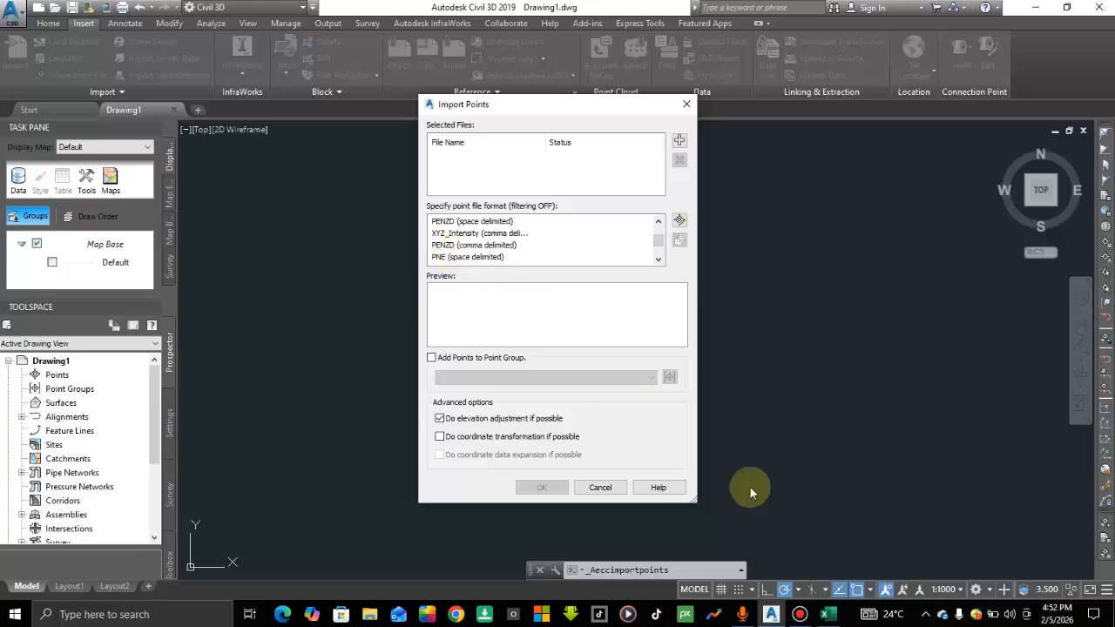
left_click(828, 614)
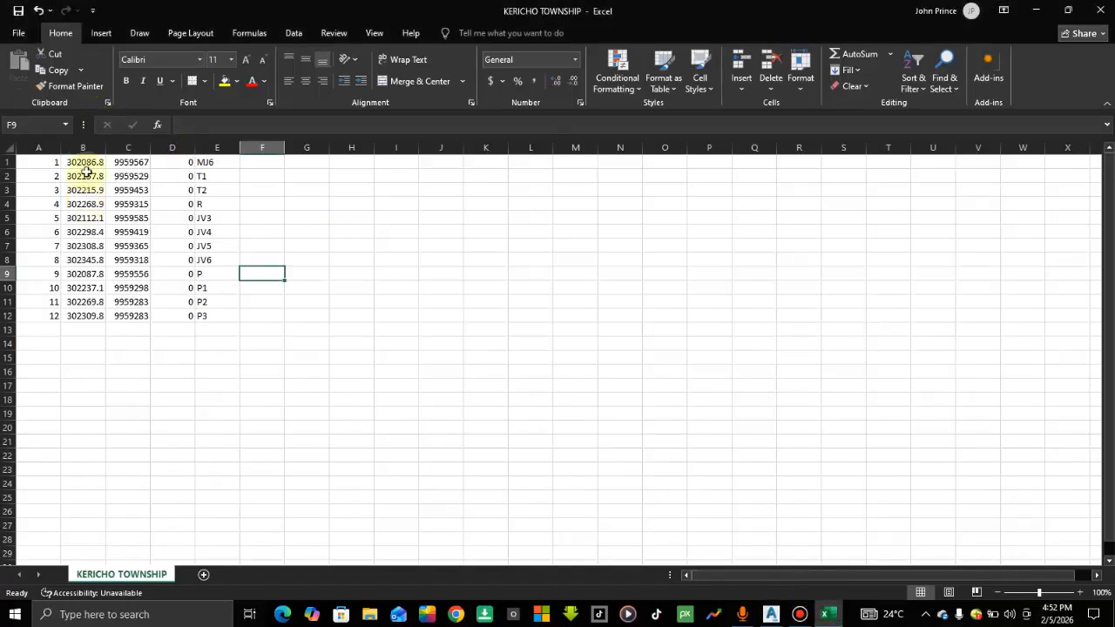
left_click(777, 615)
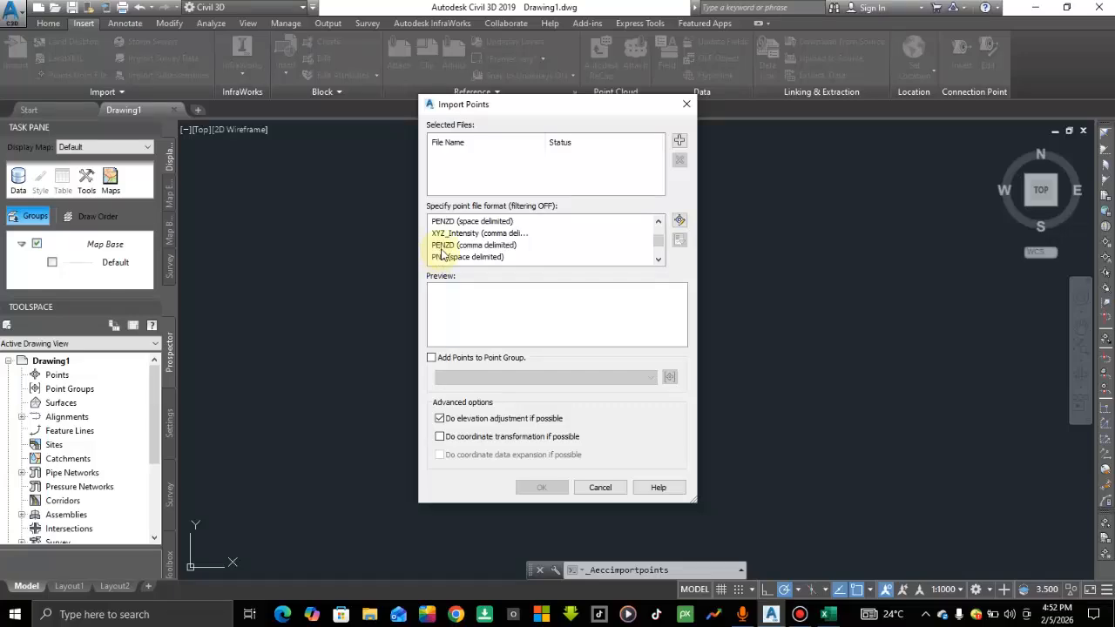
left_click(827, 614)
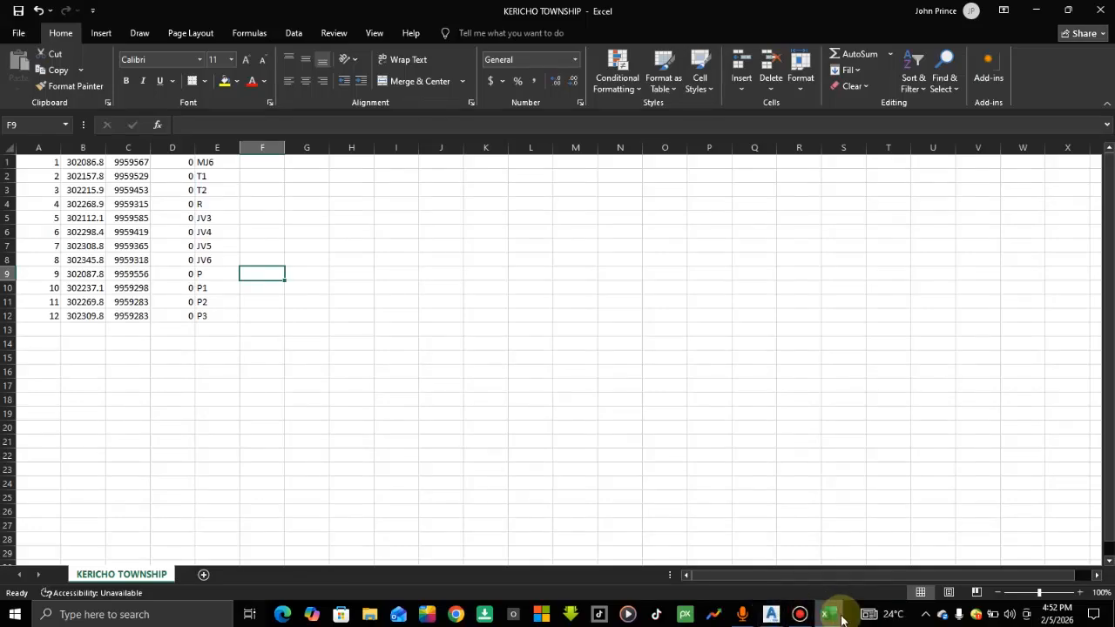
left_click(771, 614)
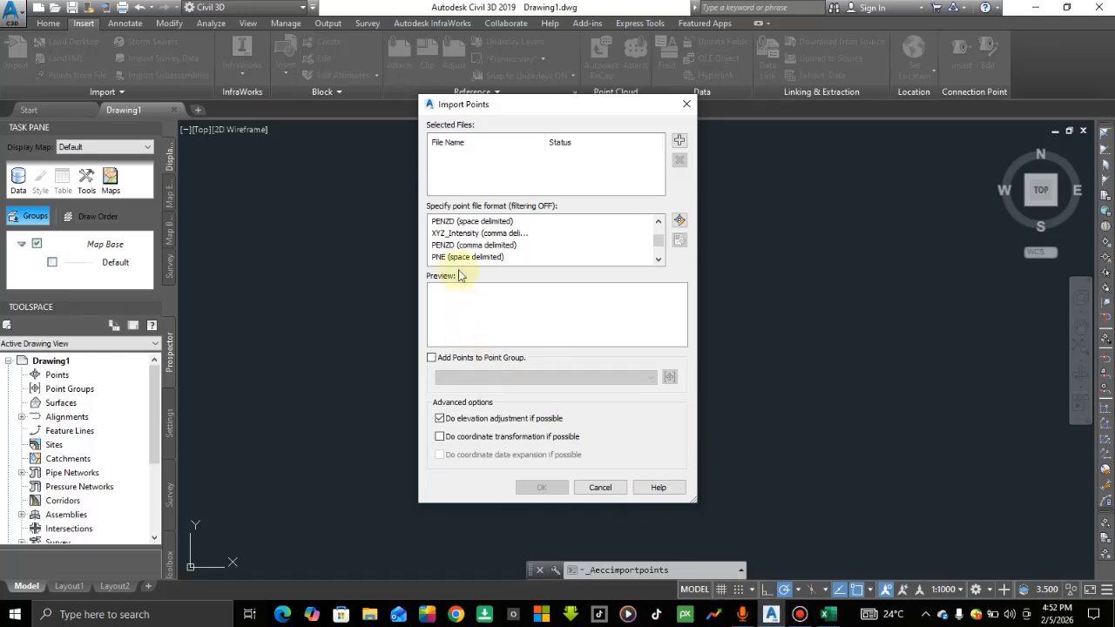
left_click(828, 614)
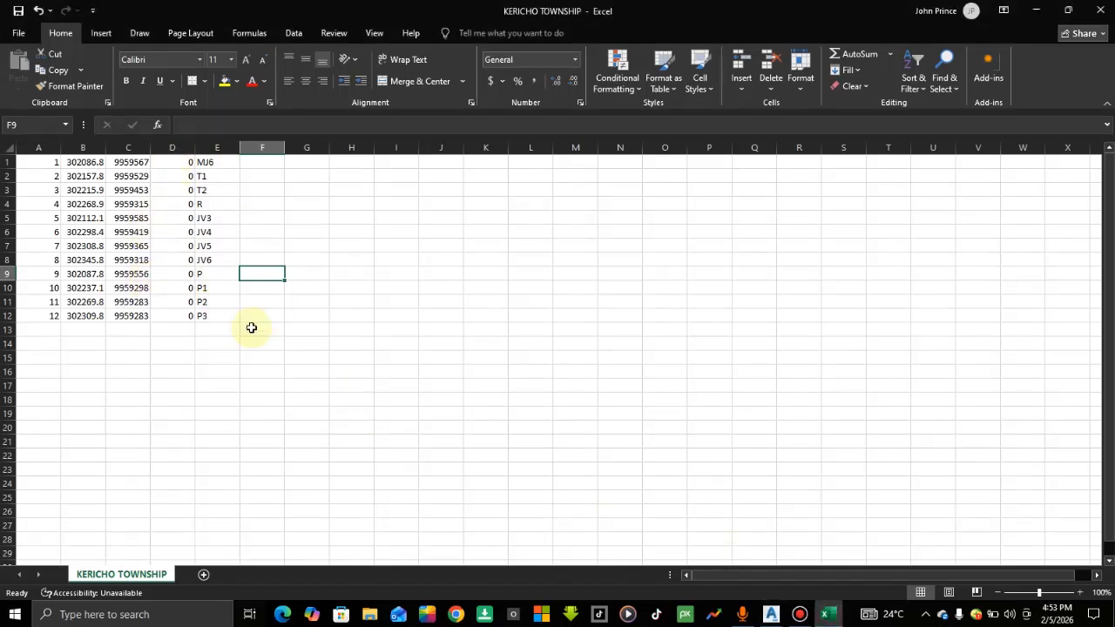
left_click(772, 614)
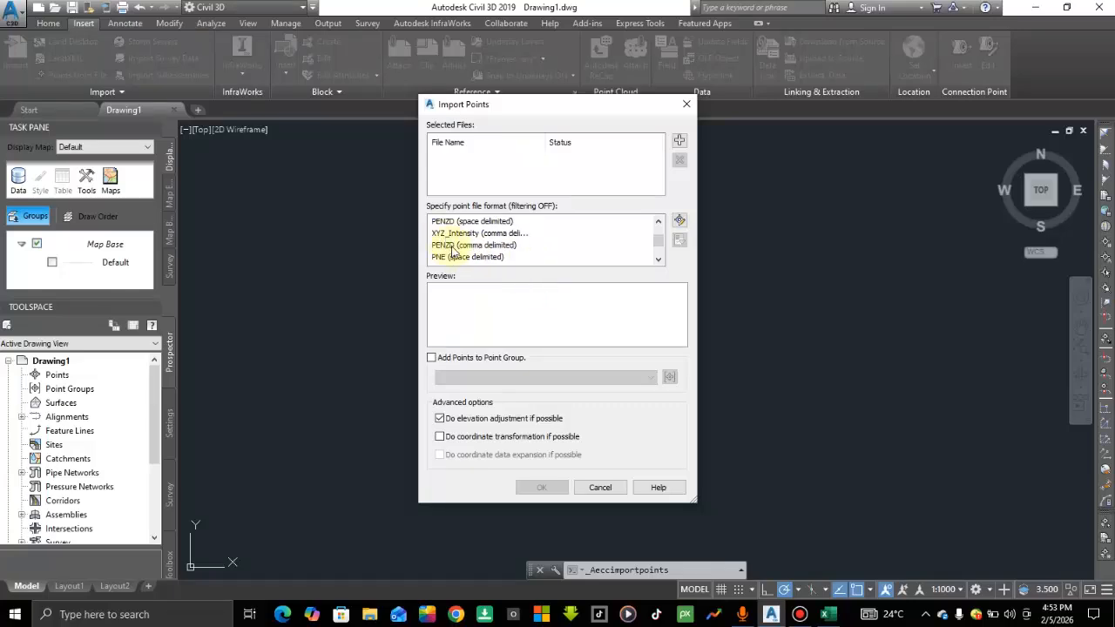
left_click(828, 614)
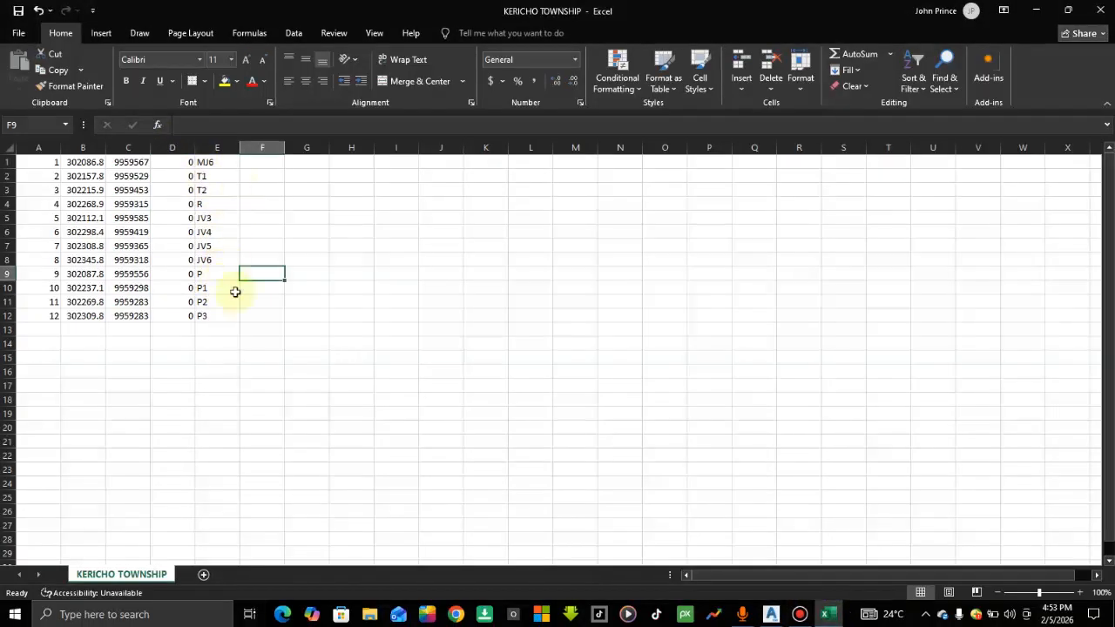
left_click(771, 614)
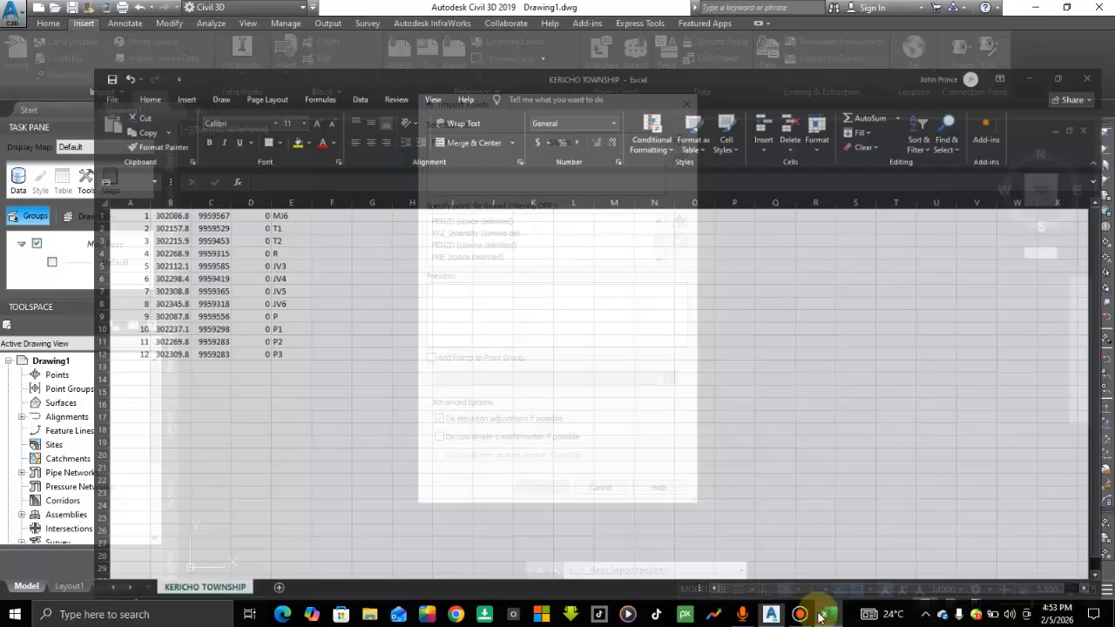
mouse_move(770, 603)
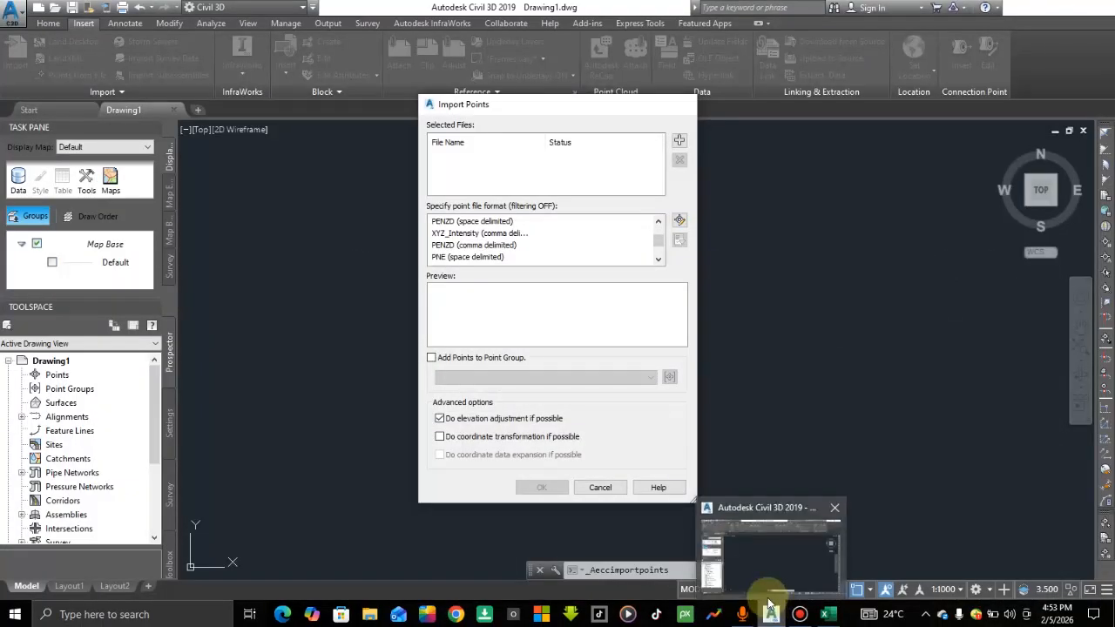